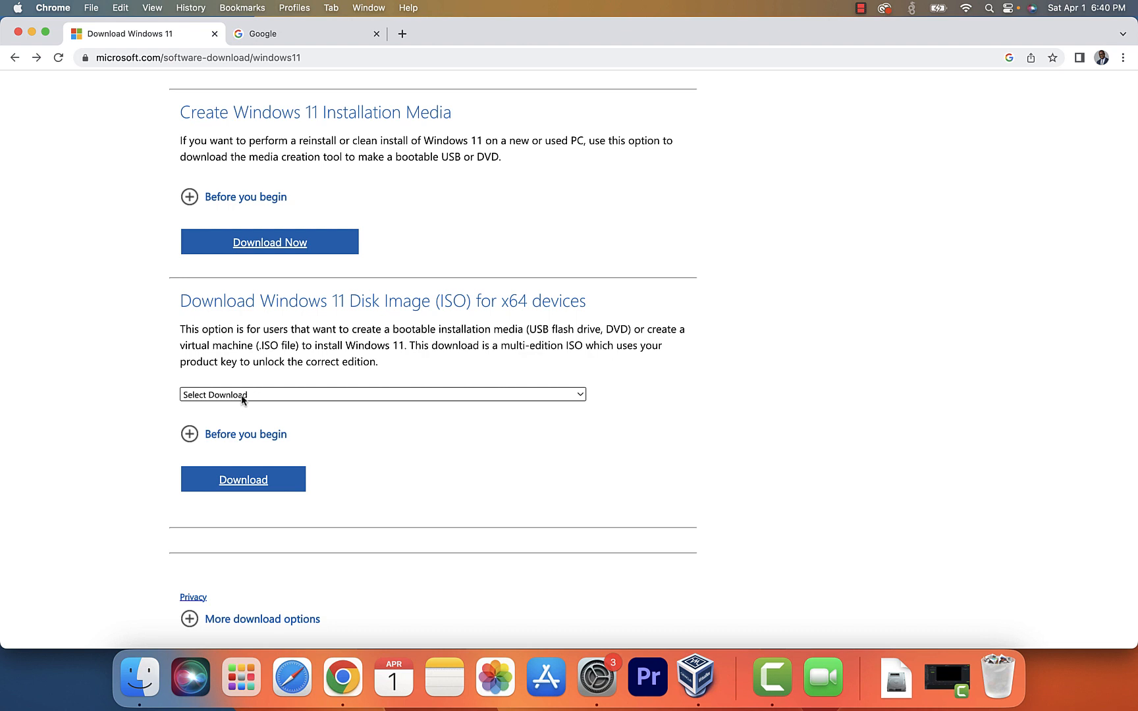
- Choose the Windows 11 multi-edition ISO on the Microsoft Software Download page
{"action": "left_click", "coordinate": [242, 396]}
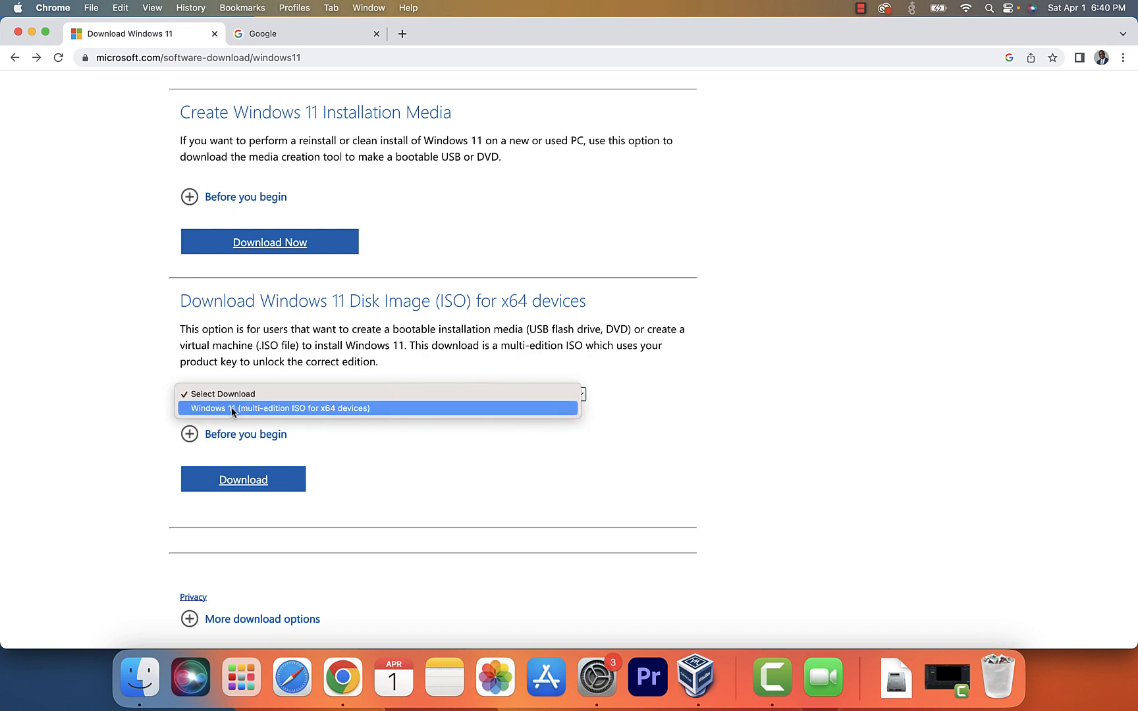
{"action": "left_click", "coordinate": [233, 409]}
{"action": "left_click", "coordinate": [237, 482]}
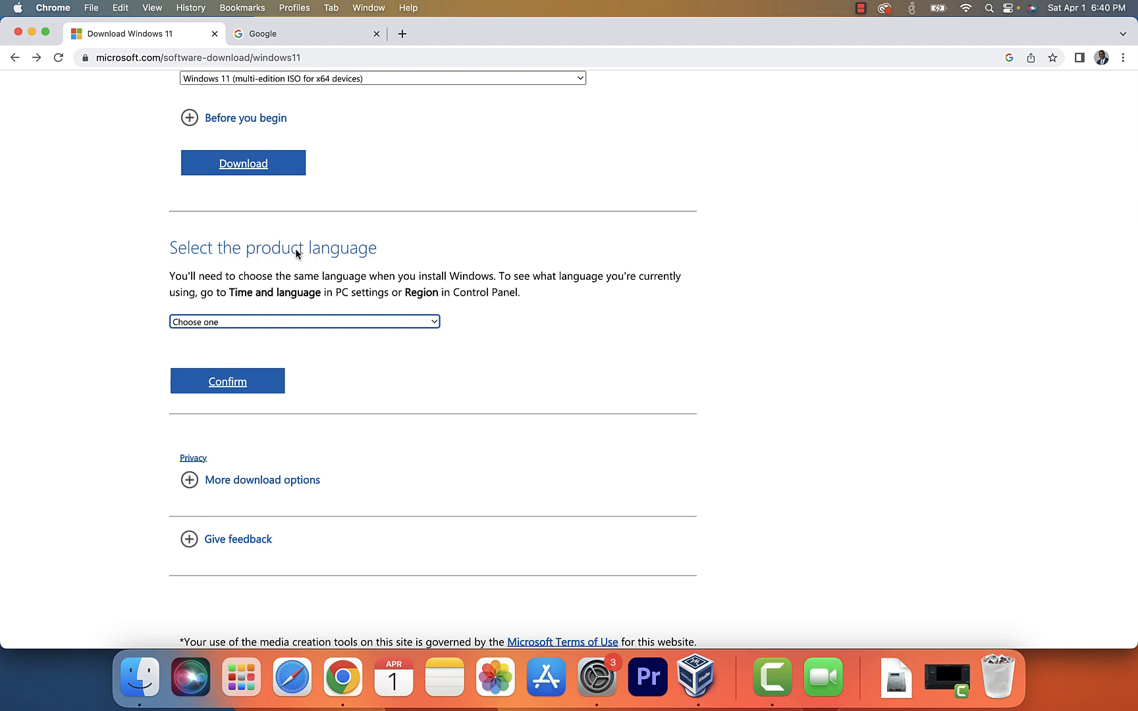
- Pick English (United States), start the 64-bit ISO download, and bring up VirtualBox Manager
{"action": "left_click", "coordinate": [214, 323]}
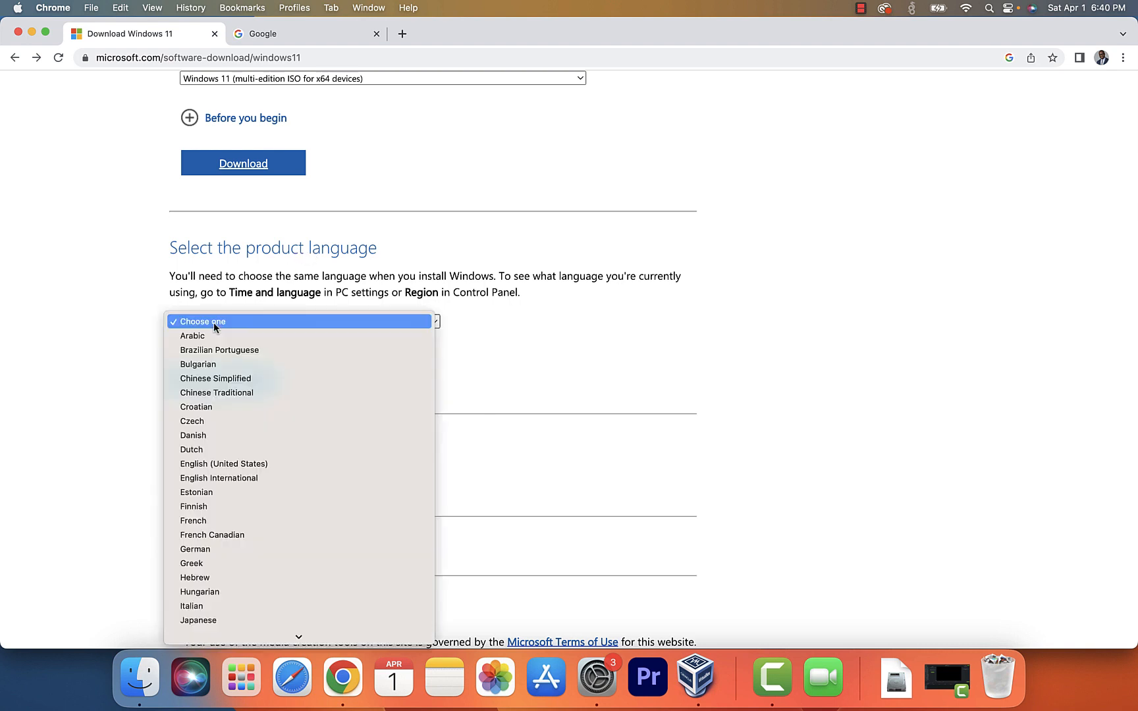
{"action": "left_click", "coordinate": [199, 465]}
{"action": "left_click", "coordinate": [227, 390]}
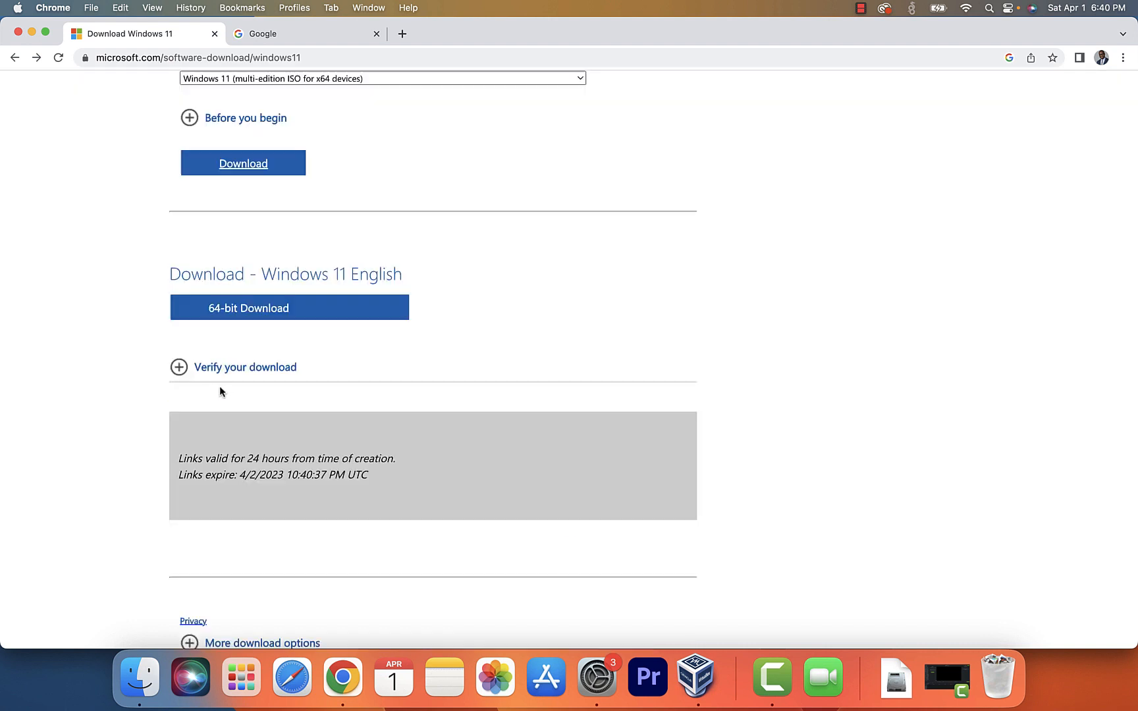
{"action": "scroll", "coordinate": [219, 391], "scroll_direction": "down", "scroll_amount": 3}
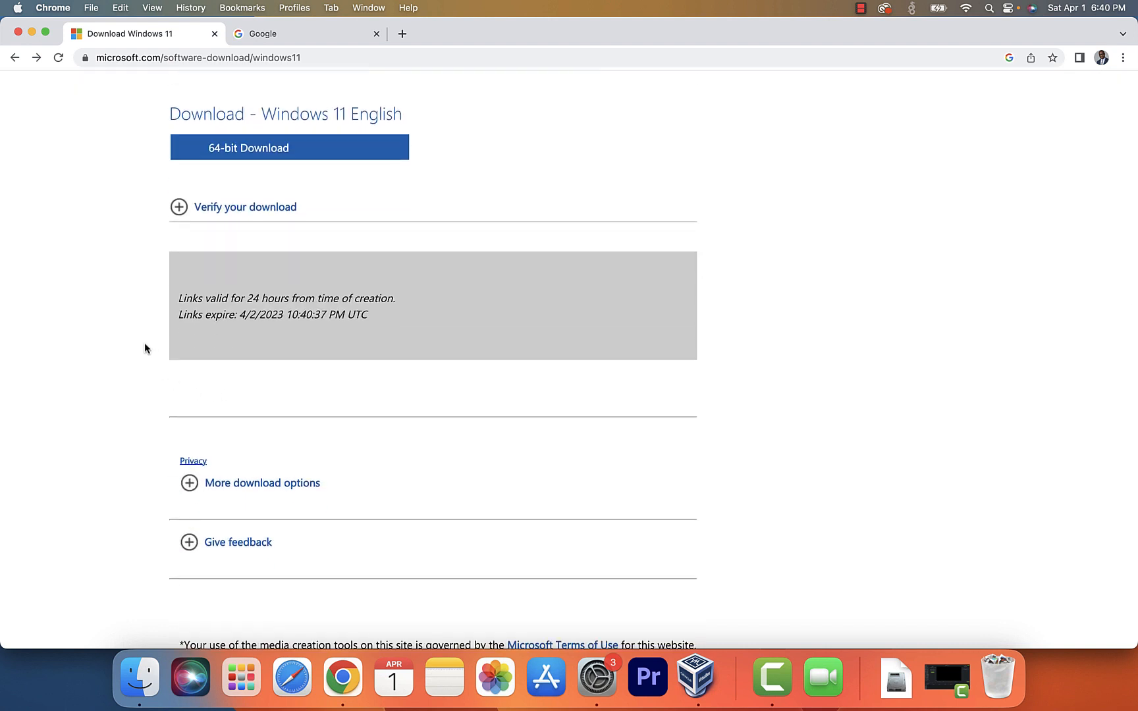
{"action": "scroll", "coordinate": [145, 344], "scroll_direction": "up", "scroll_amount": 4}
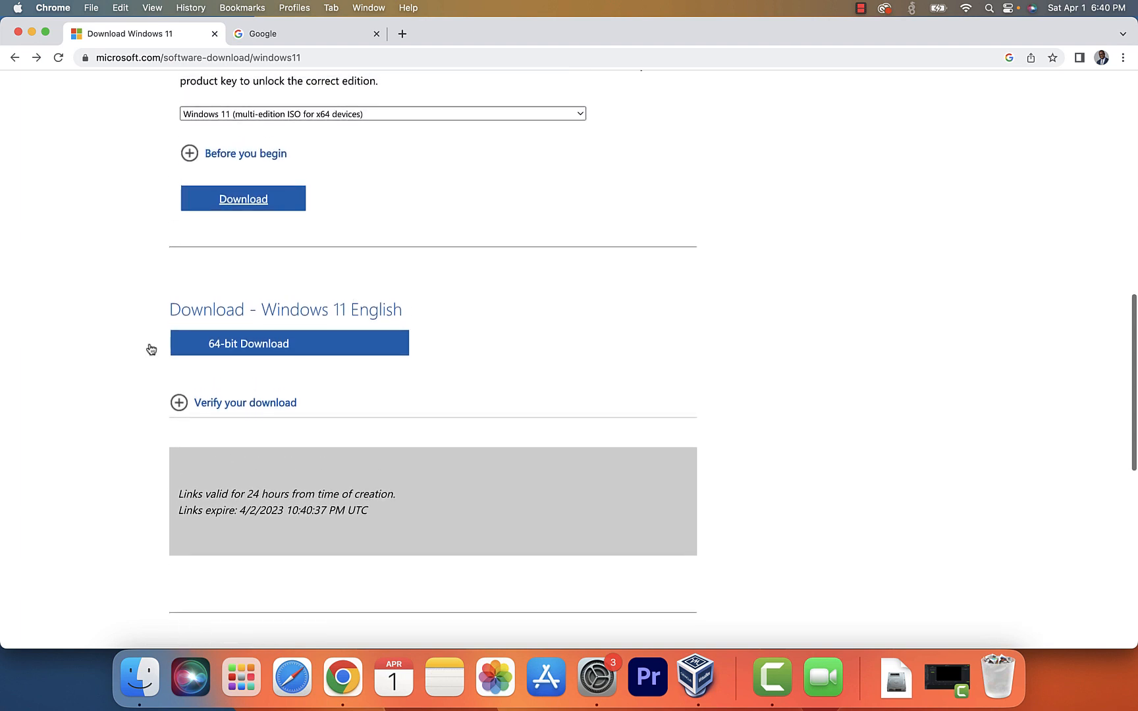
{"action": "left_click", "coordinate": [247, 349]}
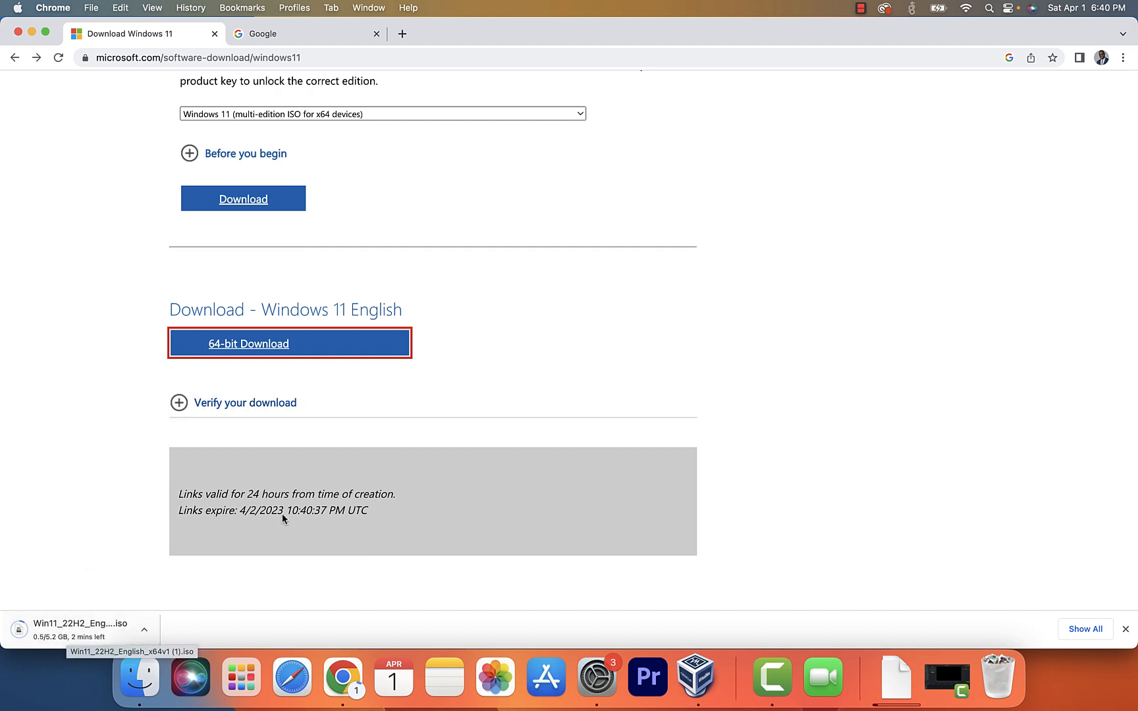
{"action": "left_click", "coordinate": [695, 676]}
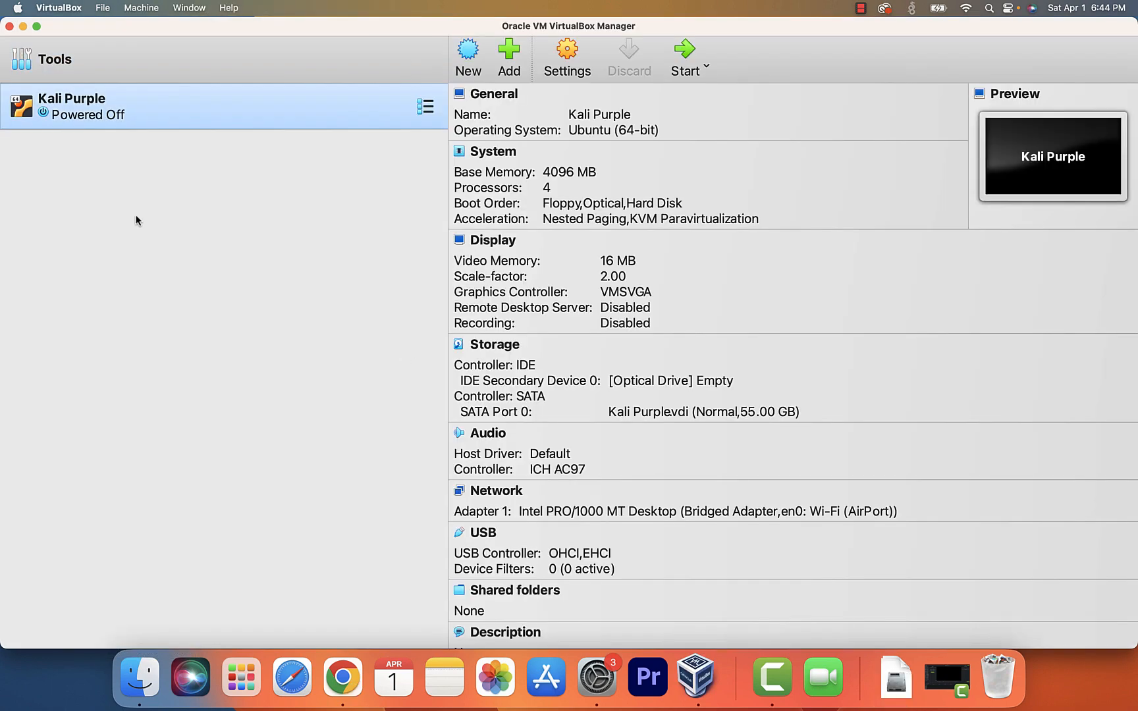
- Start a new virtual machine named 'Windows 11'
{"action": "left_click", "coordinate": [467, 56]}
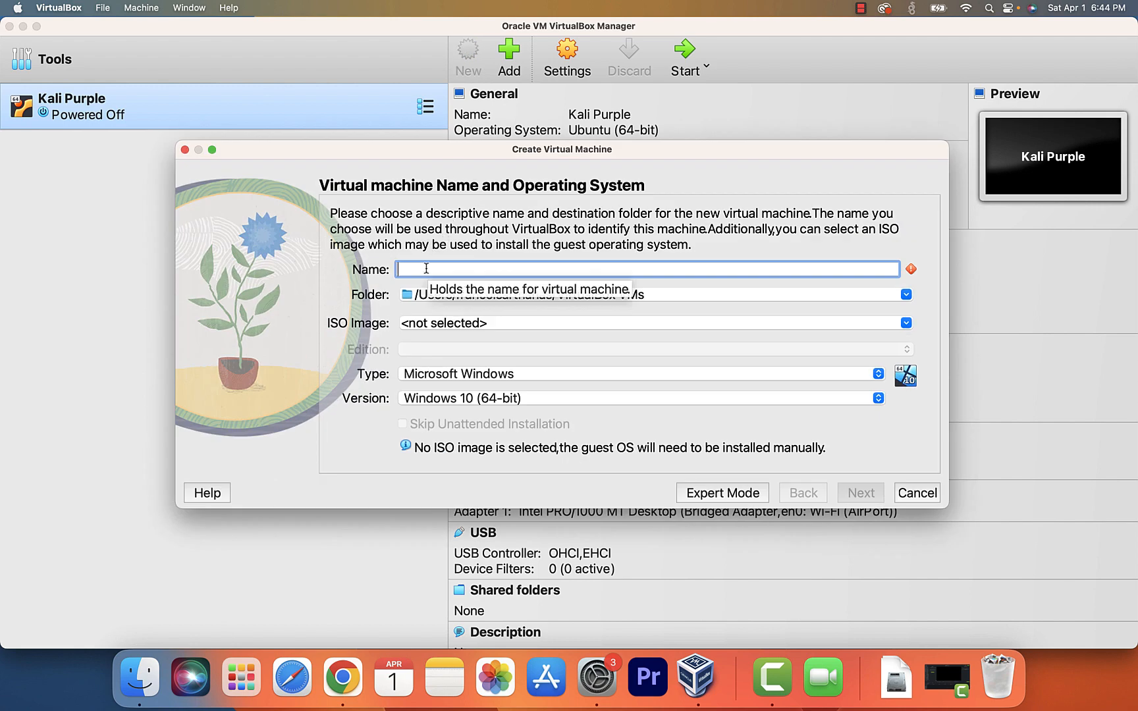
{"action": "type", "text": "WIndows"}
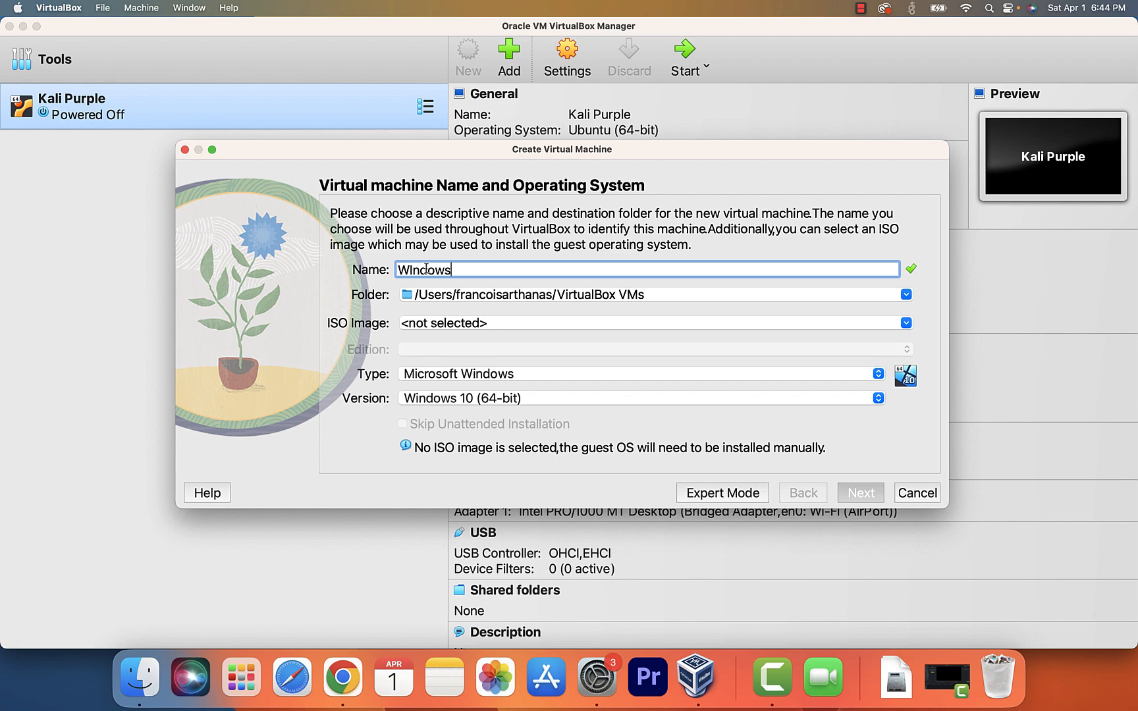
{"action": "key", "text": "BackSpace"}
{"action": "key", "text": "BackSpace"}
{"action": "key", "text": "BackSpace"}
{"action": "key", "text": "BackSpace"}
{"action": "key", "text": "BackSpace"}
{"action": "key", "text": "BackSpace"}
{"action": "type", "text": "indows 11"}
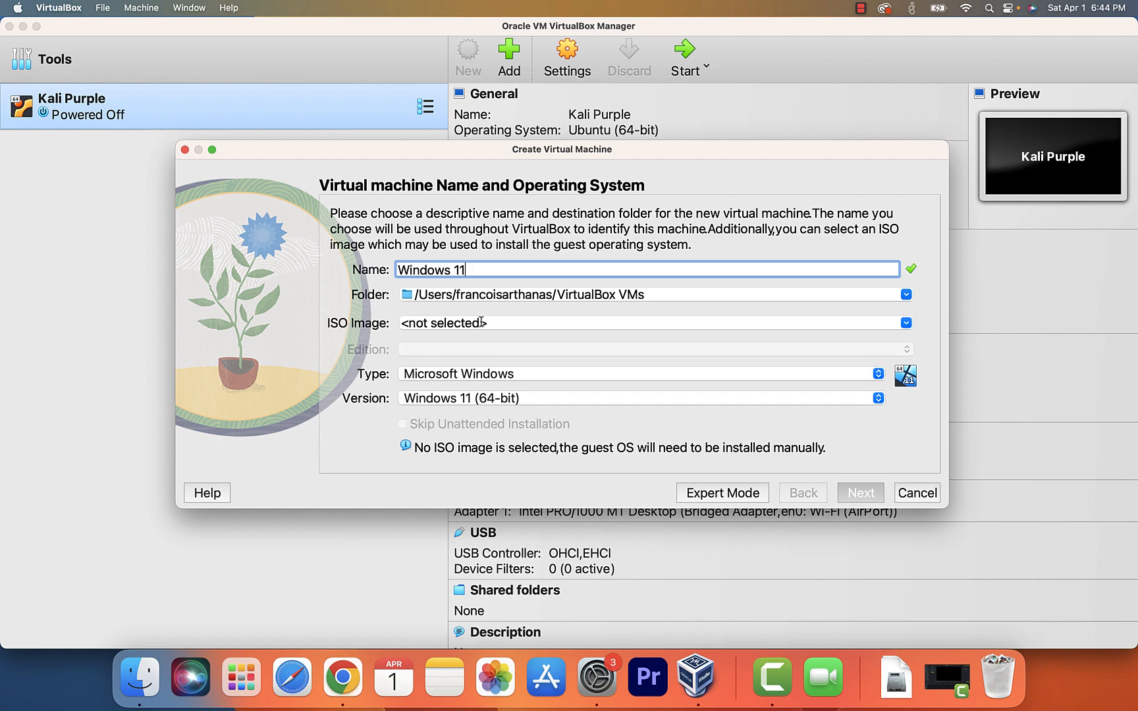
- Load Win11_22H2_English_x64v1.iso from Downloads as the VM's ISO image
{"action": "left_click", "coordinate": [906, 323]}
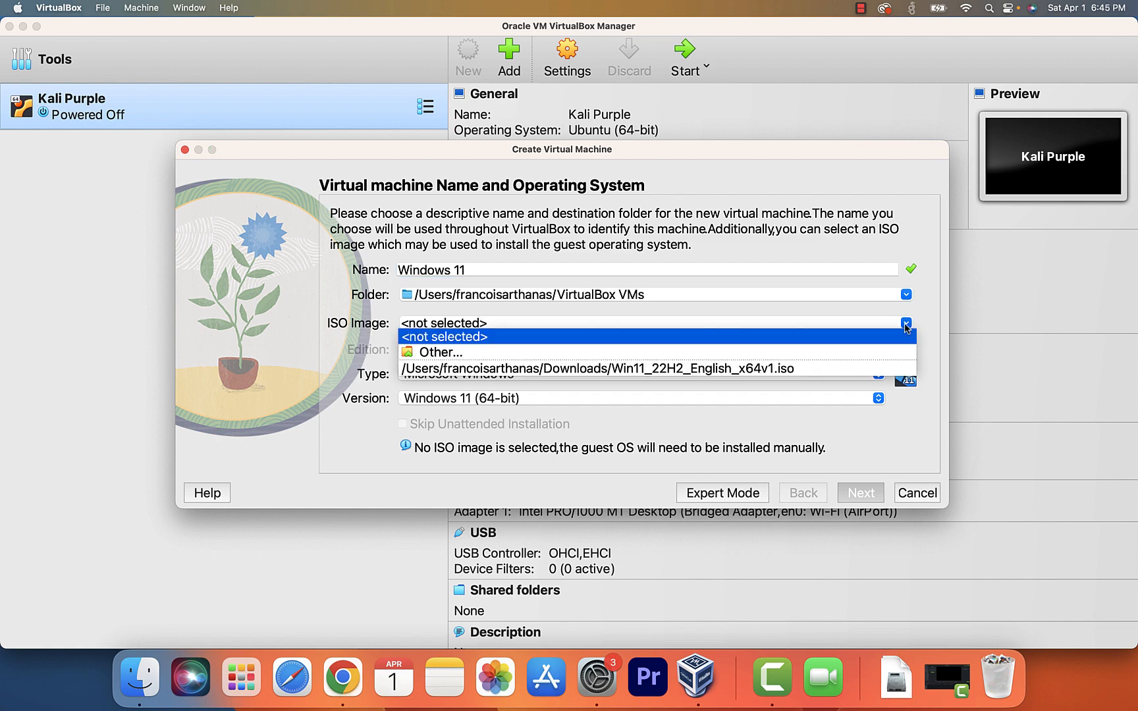
{"action": "left_click", "coordinate": [438, 353]}
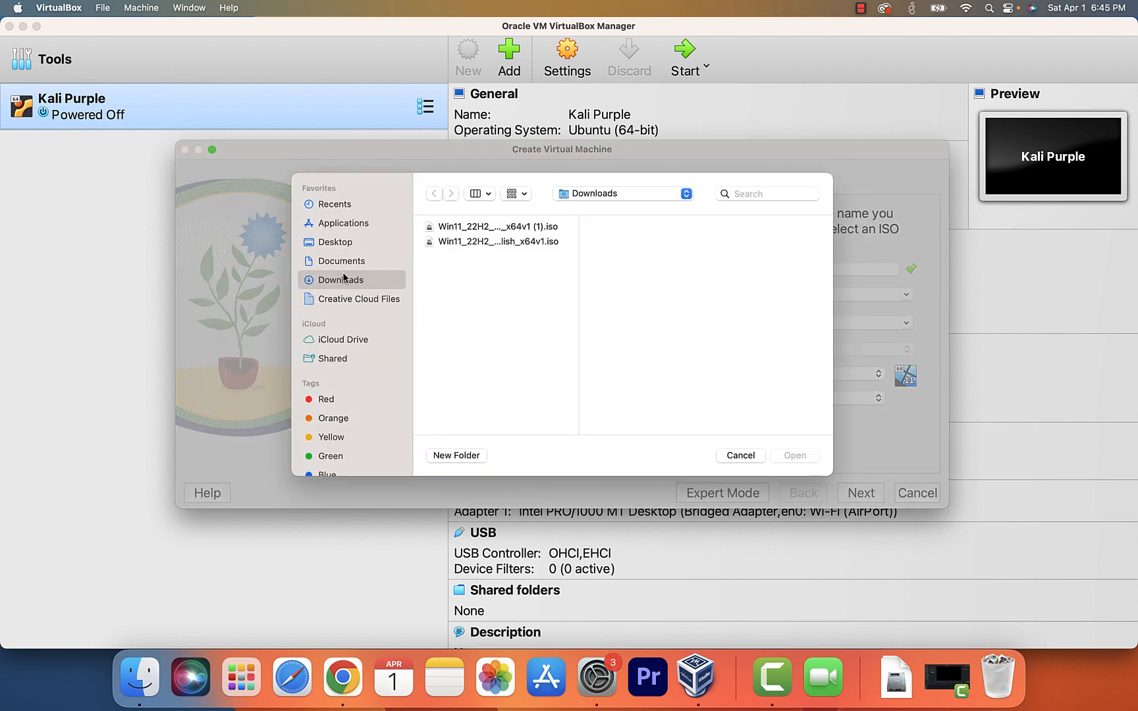
{"action": "left_click", "coordinate": [487, 242]}
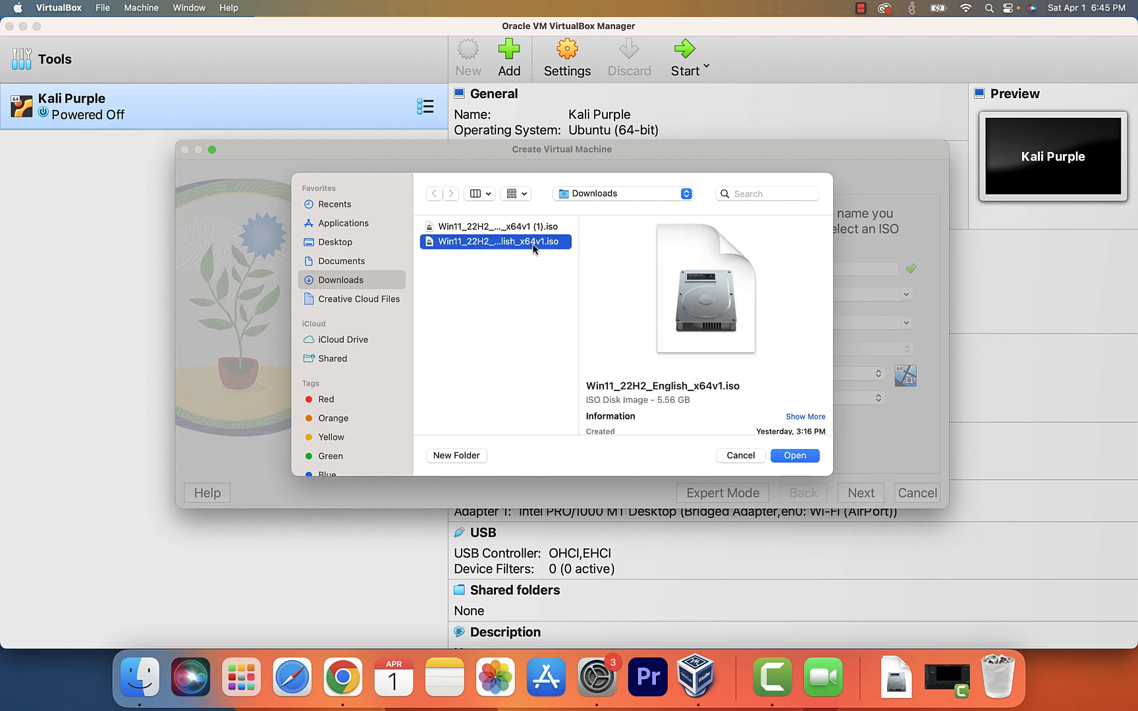
{"action": "left_click", "coordinate": [795, 455]}
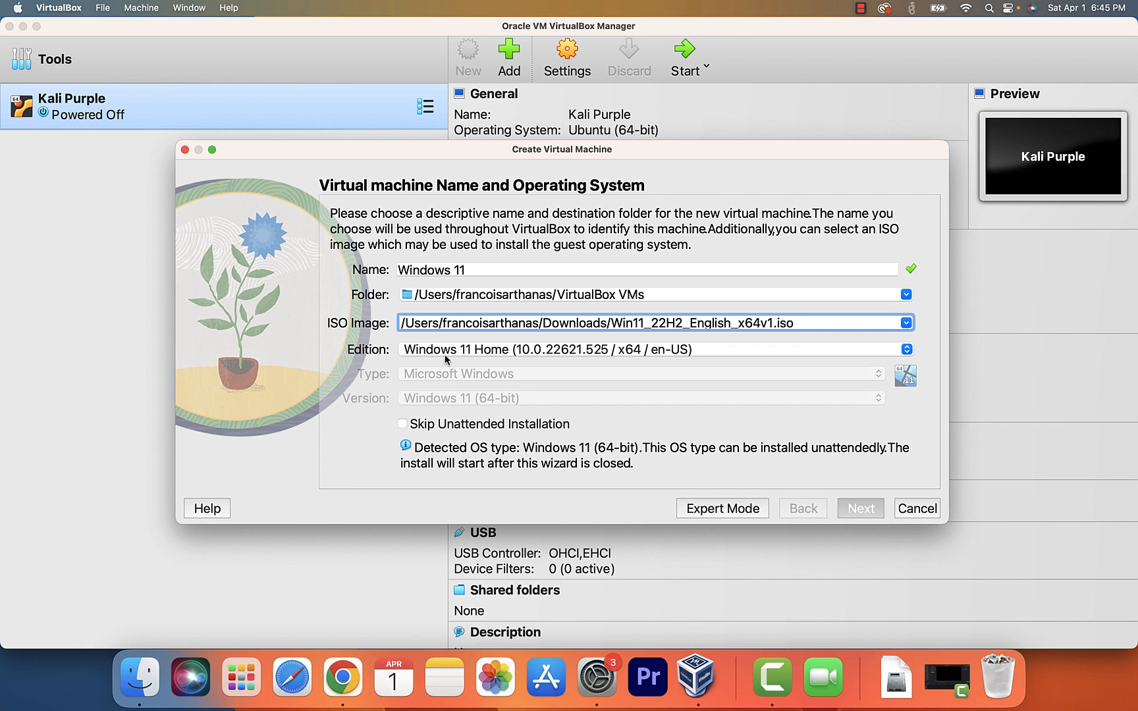
- Select the Windows 11 Pro edition and continue to unattended install setup
{"action": "left_click", "coordinate": [499, 352]}
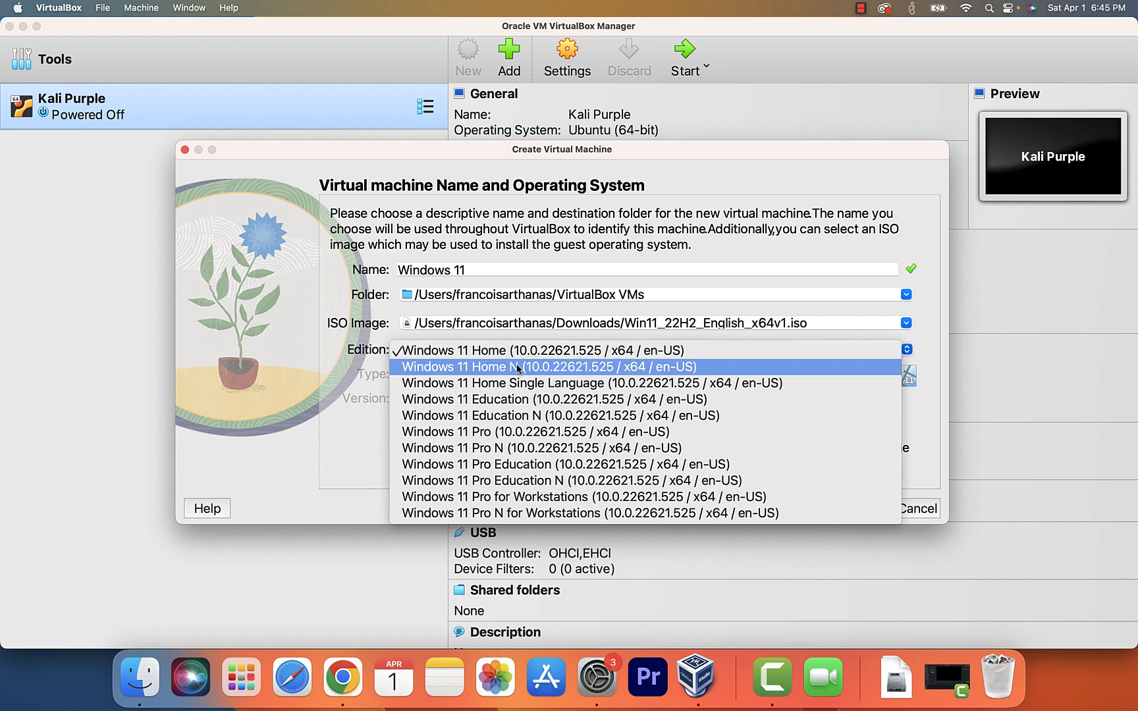
{"action": "left_click", "coordinate": [471, 435]}
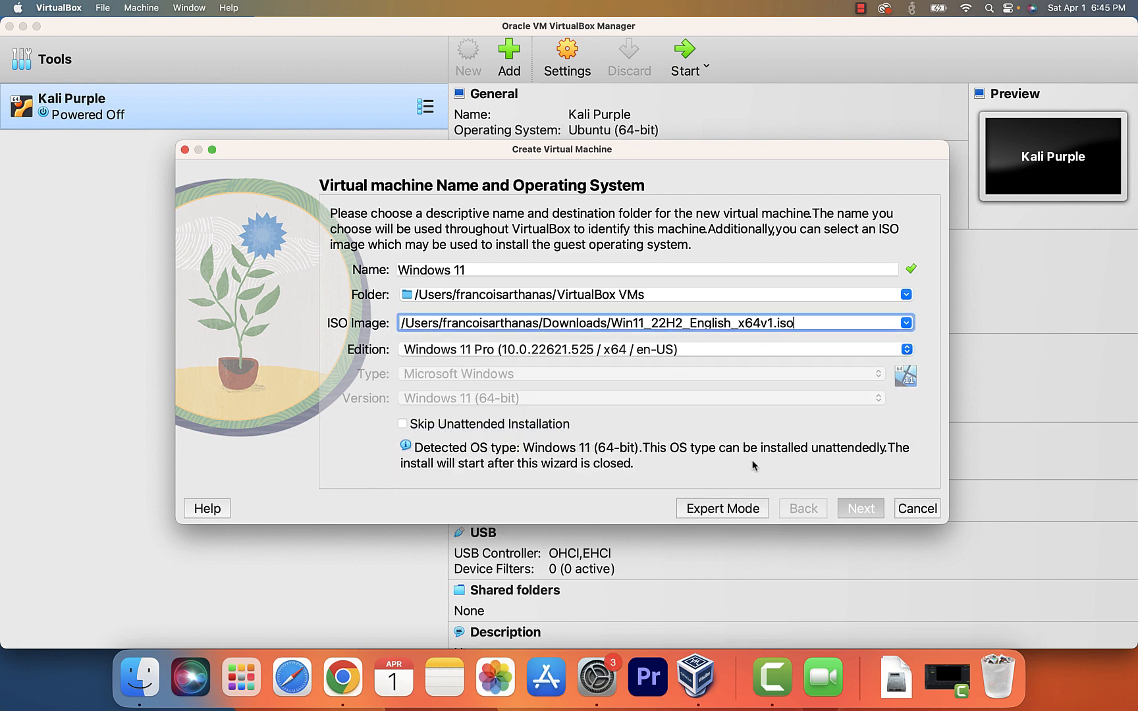
{"action": "left_click", "coordinate": [861, 508]}
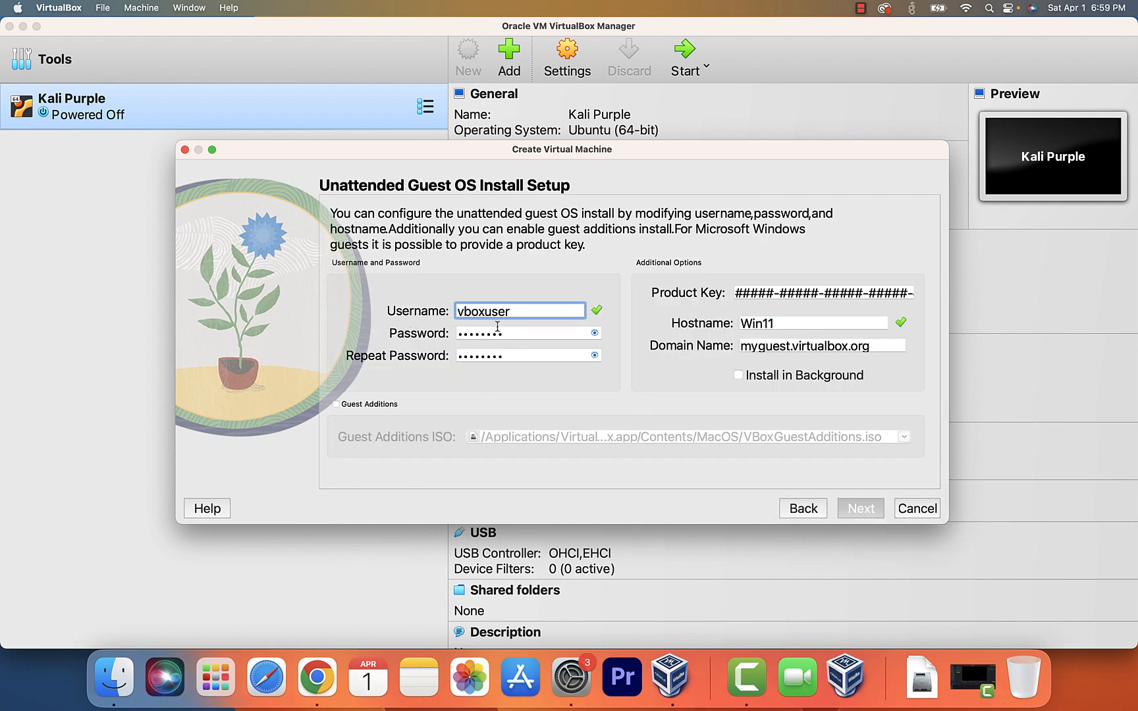
- Replace the default username vboxuser with the user's own name
{"action": "left_click_drag", "start_coordinate": [518, 317], "coordinate": [438, 315]}
{"action": "key", "text": "BackSpace"}
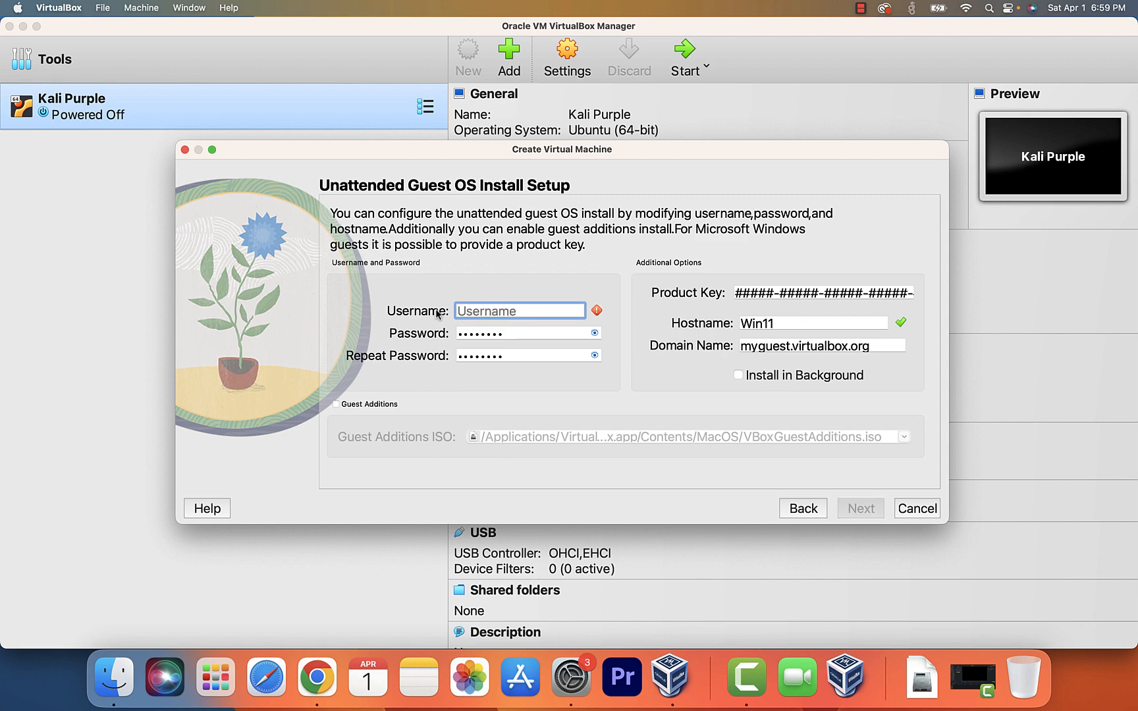
{"action": "type", "text": "Francoi"}
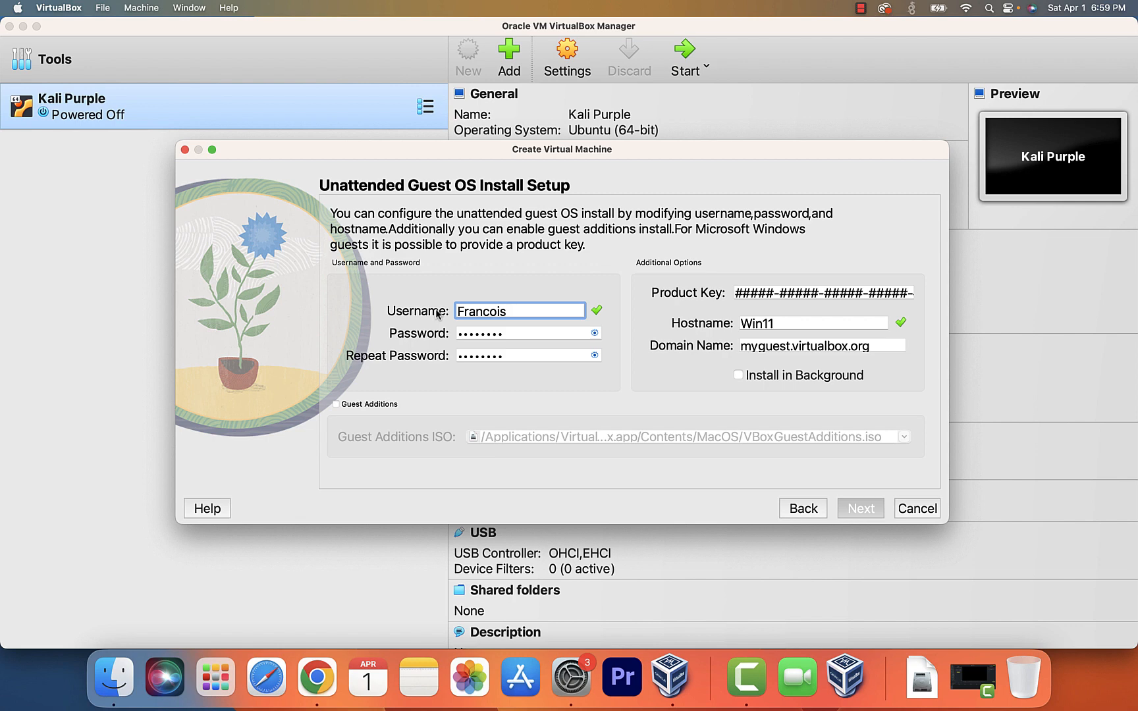
{"action": "type", "text": "s"}
- Enter the new account password in both password fields and continue to hardware
{"action": "left_click_drag", "start_coordinate": [514, 334], "coordinate": [445, 342]}
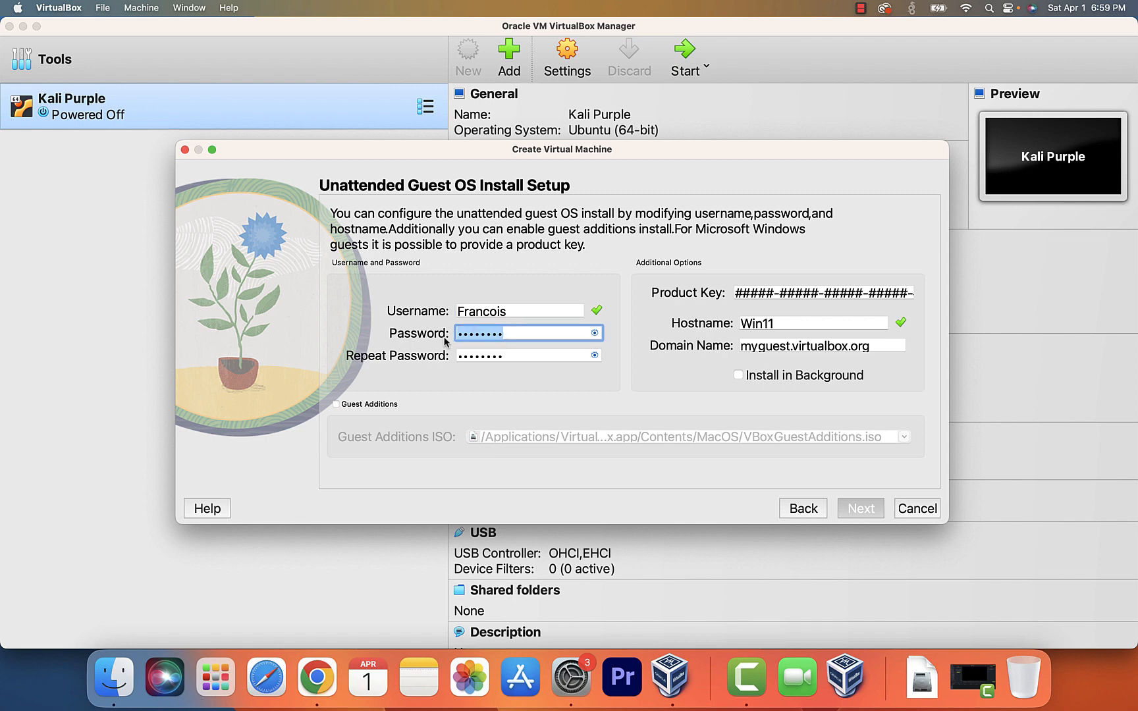
{"action": "type", "text": "p"}
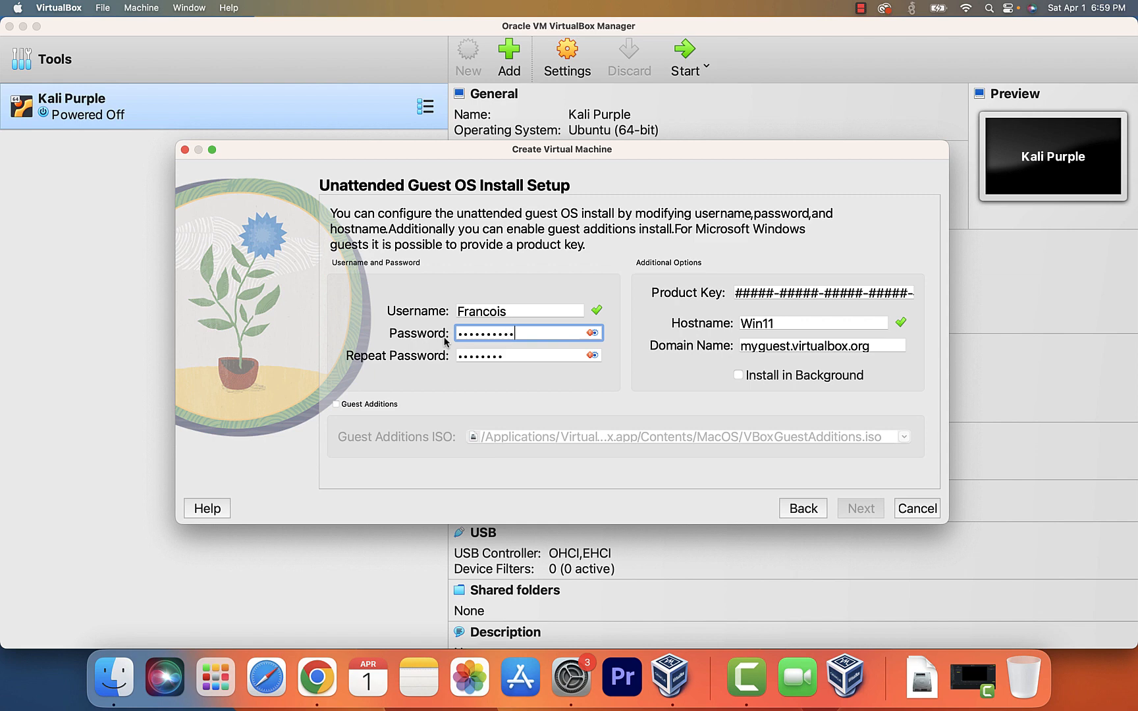
{"action": "type", "text": "3"}
{"action": "key", "text": "Tab"}
{"action": "type", "text": "pas"}
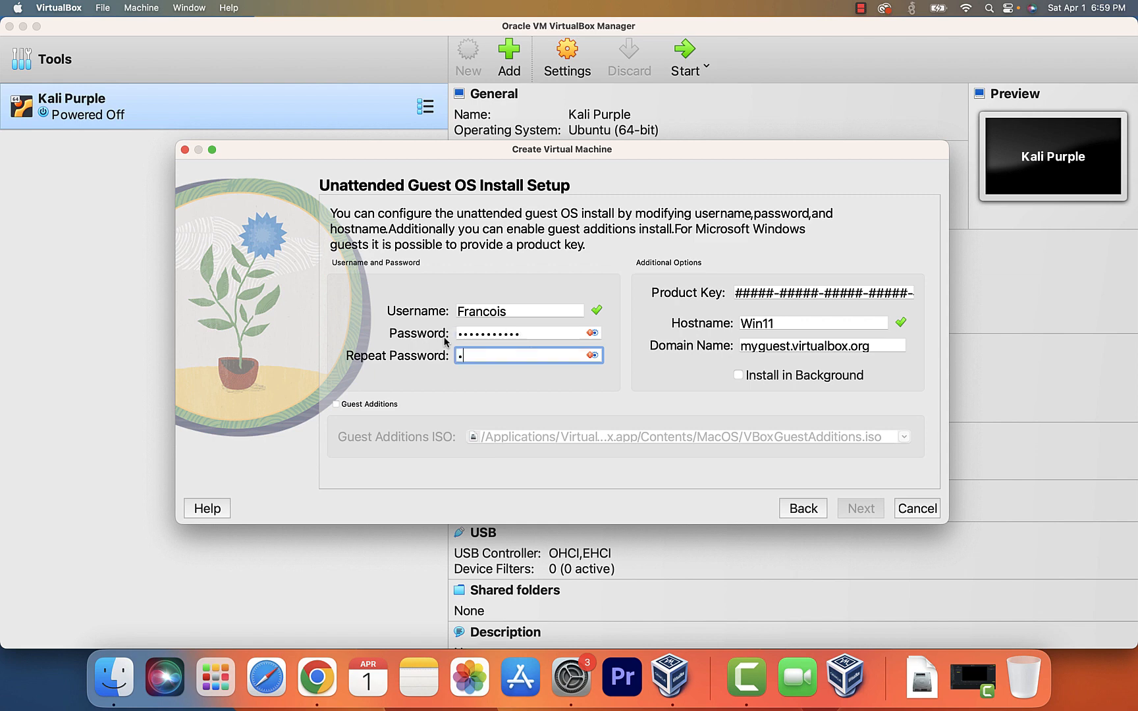
{"action": "type", "text": "sword123"}
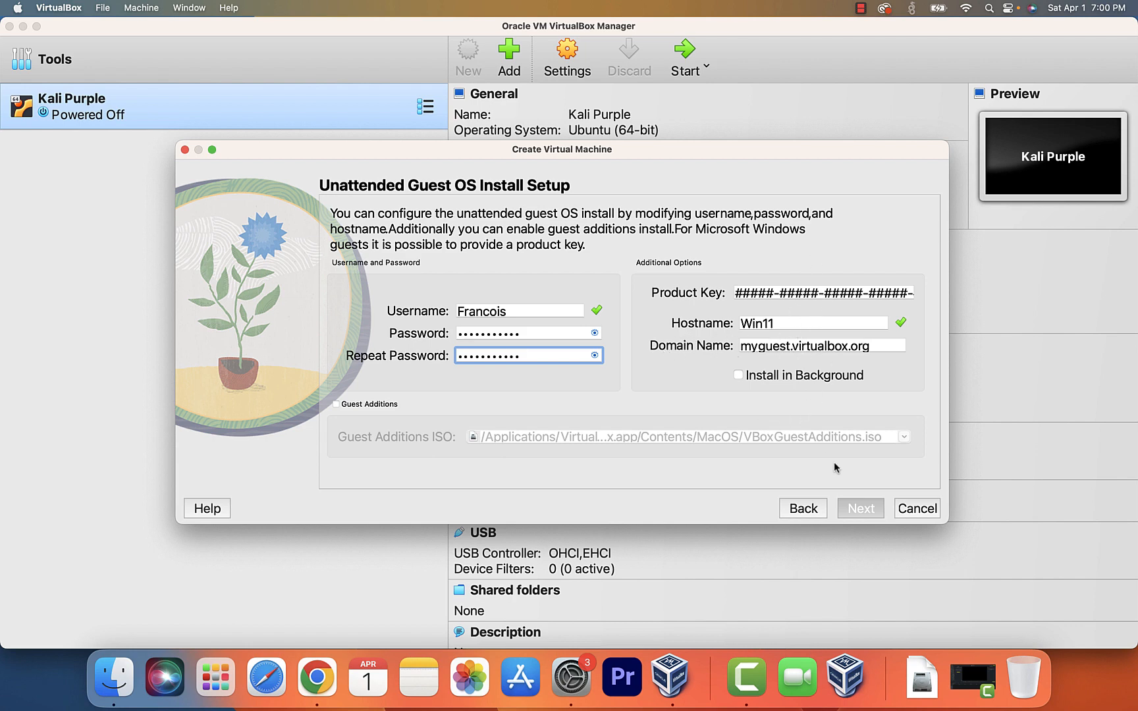
{"action": "left_click", "coordinate": [859, 508]}
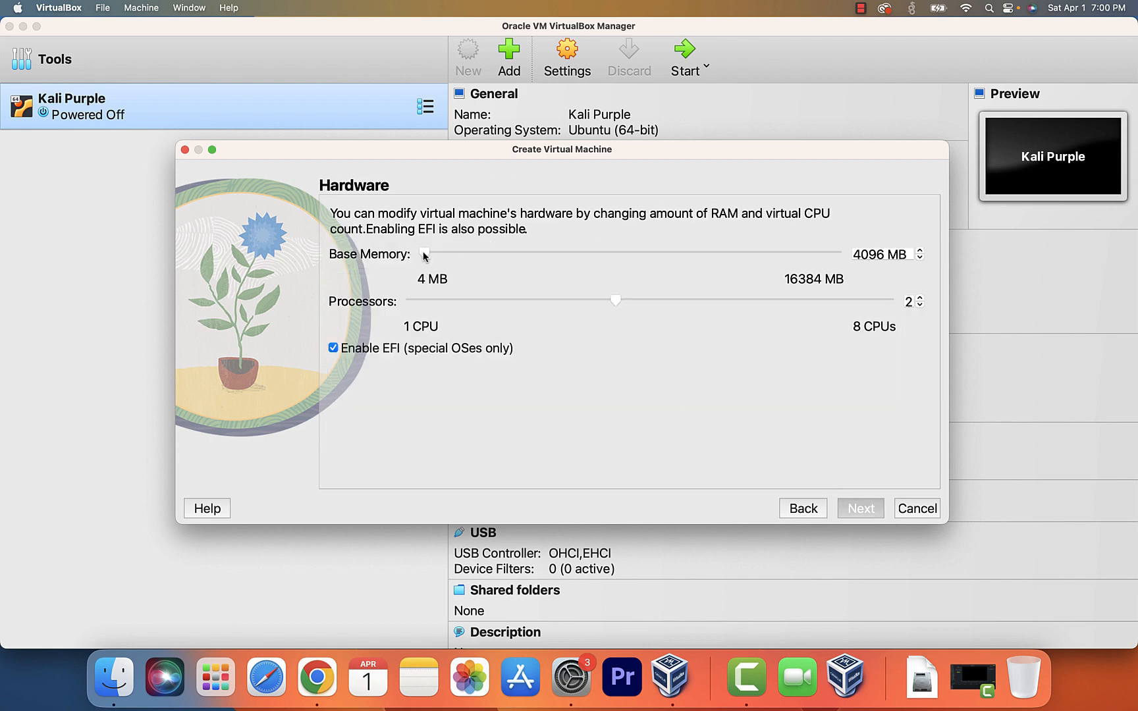
- Set 8192 MB base memory and 4 processors, disable EFI, and continue to disk settings
{"action": "left_click_drag", "start_coordinate": [424, 255], "coordinate": [630, 262]}
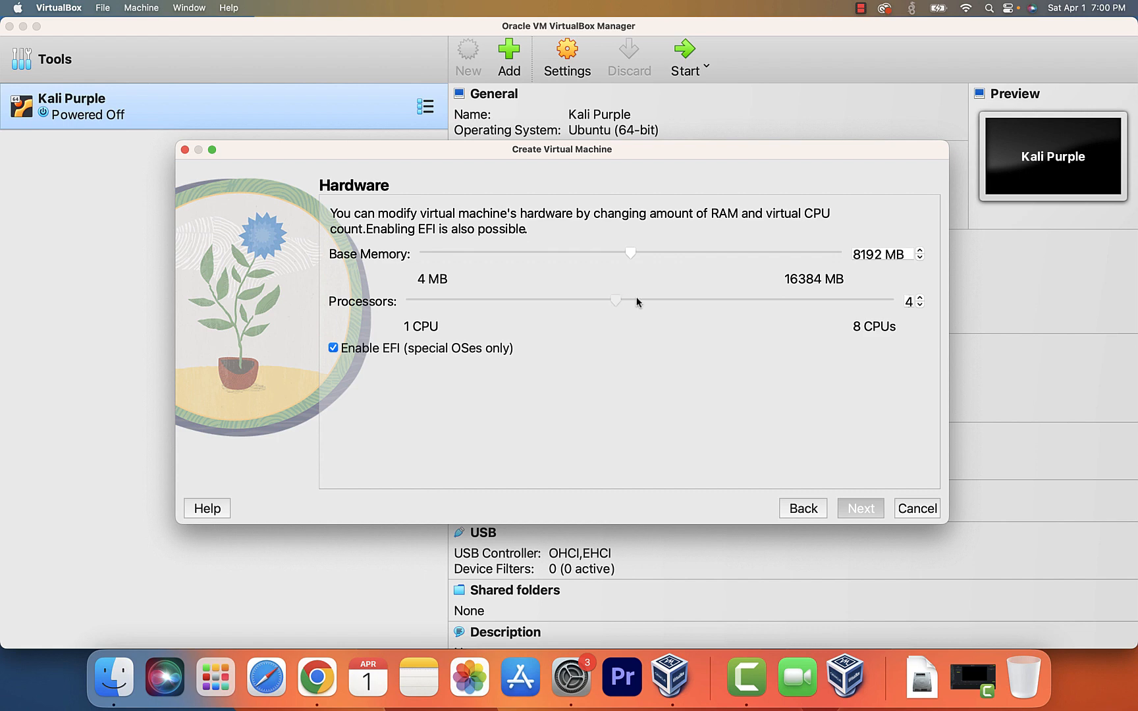
{"action": "left_click_drag", "start_coordinate": [623, 301], "coordinate": [663, 303]}
{"action": "left_click", "coordinate": [333, 352]}
{"action": "left_click", "coordinate": [860, 510]}
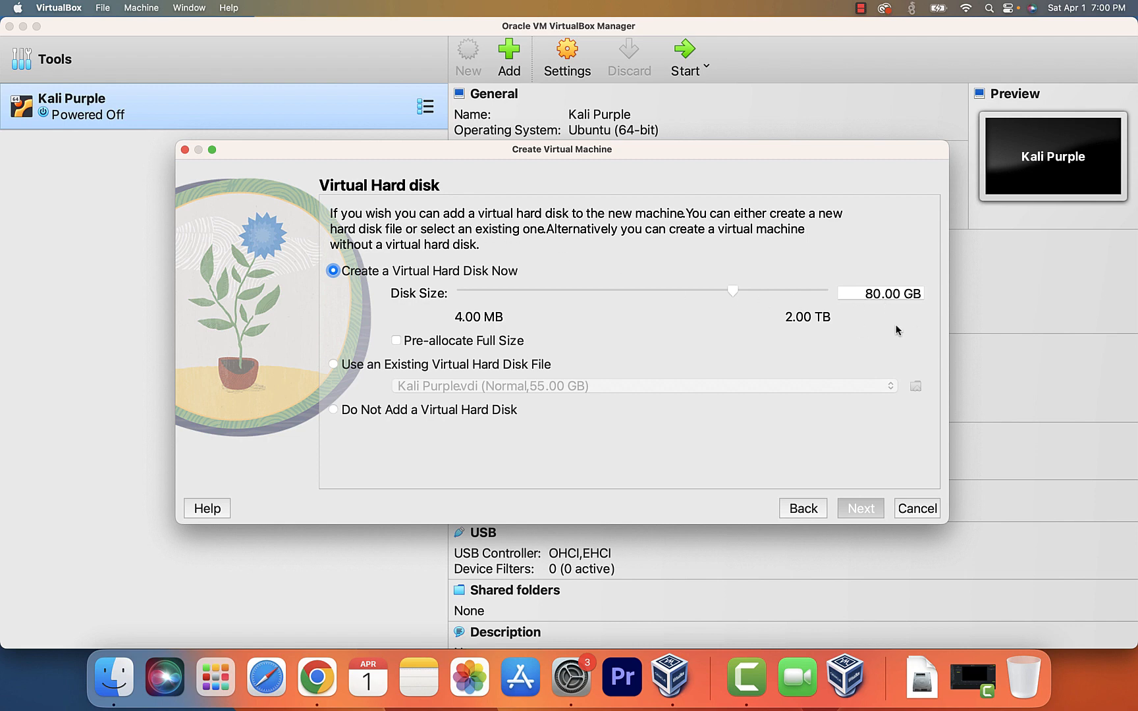
- Accept the 80 GB virtual disk, review the summary, and finish creating the Win11 VM
{"action": "left_click", "coordinate": [861, 509]}
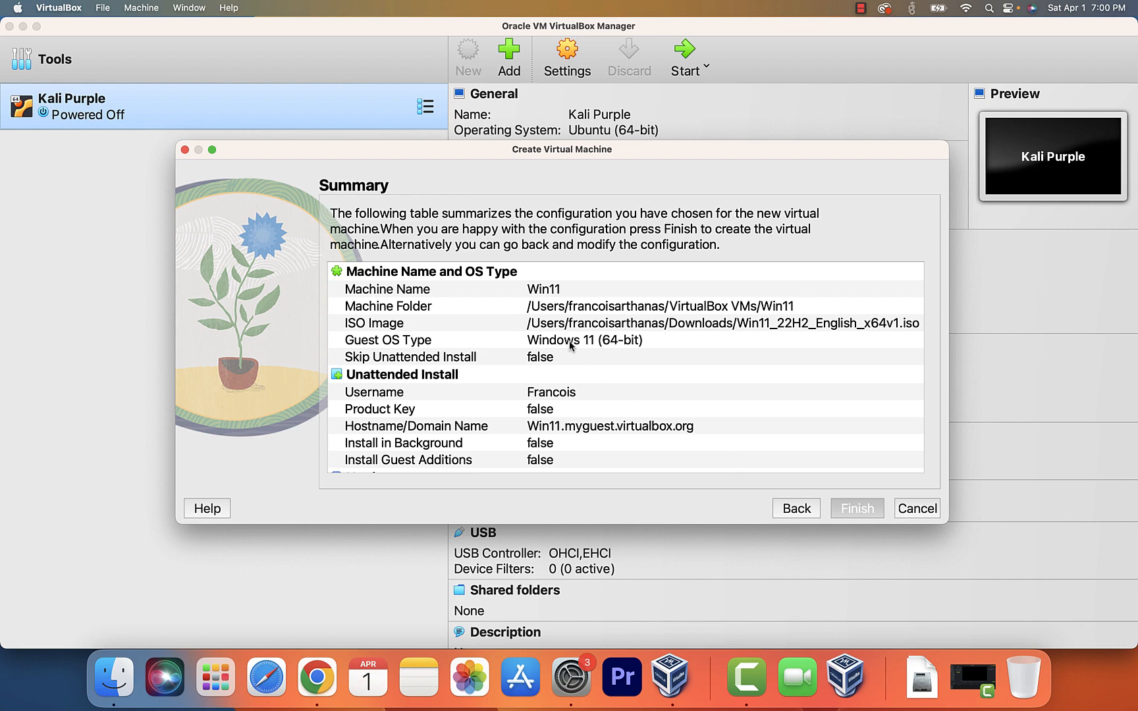
{"action": "scroll", "coordinate": [571, 343], "scroll_direction": "down", "scroll_amount": 5}
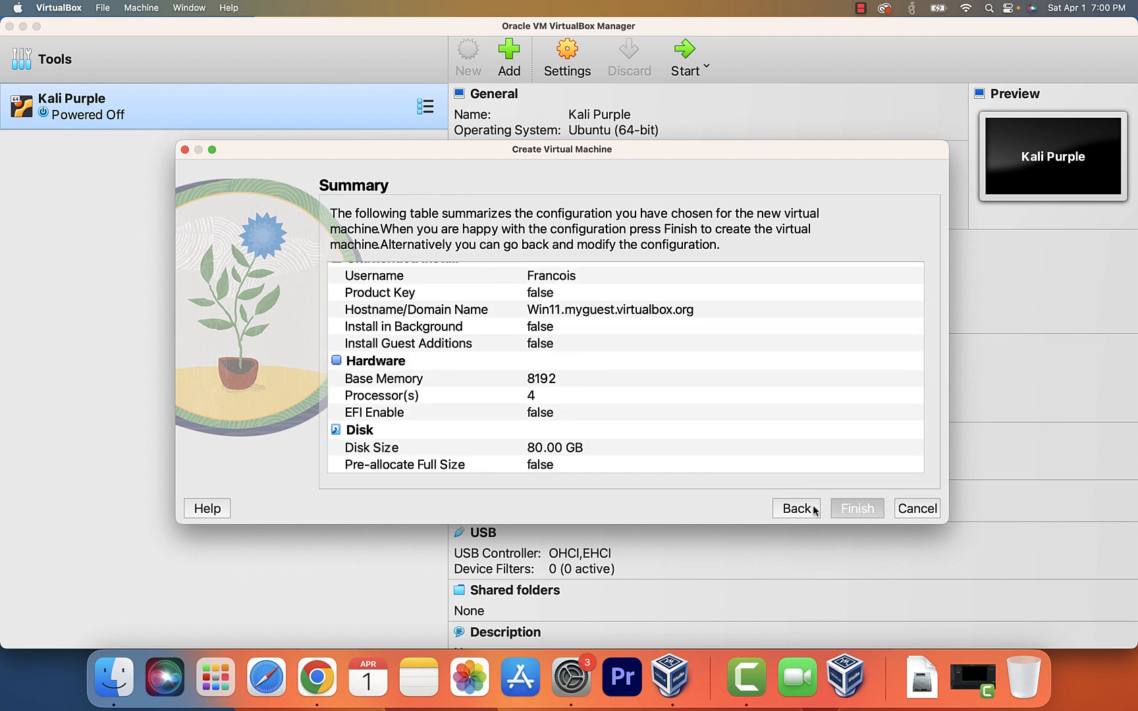
{"action": "left_click", "coordinate": [860, 512]}
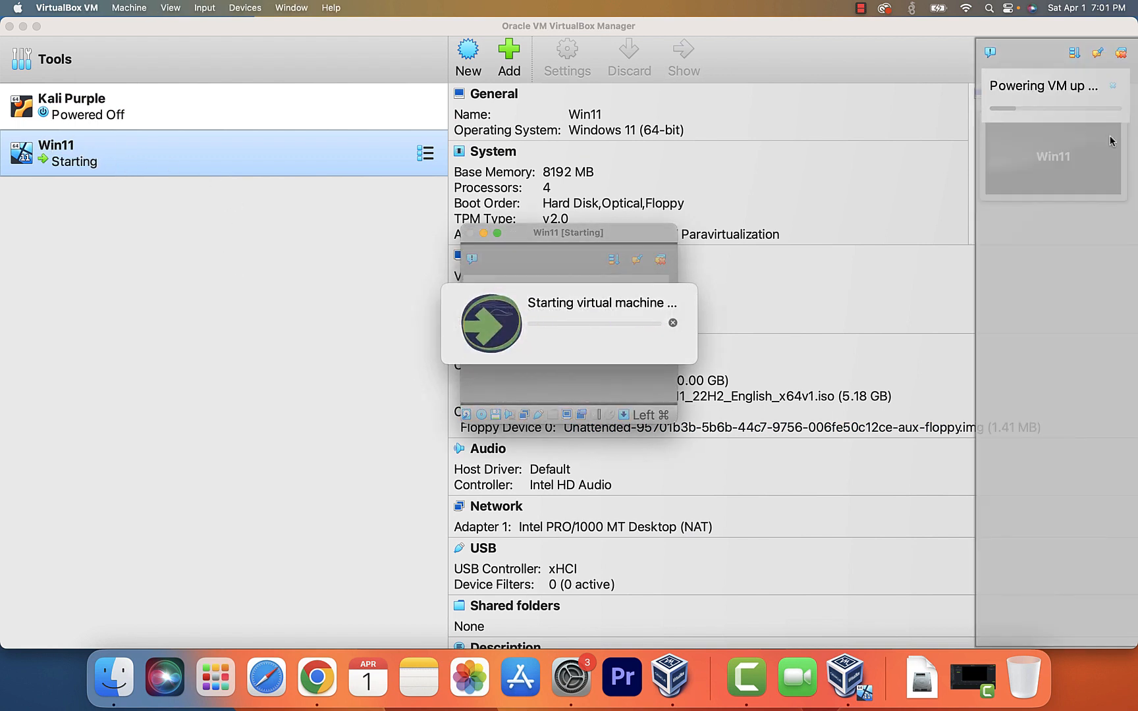
- Bring the running Win11 VM window forward, dismiss the keyboard notice, and show Virtual Screen 1 options
{"action": "left_click", "coordinate": [1112, 89]}
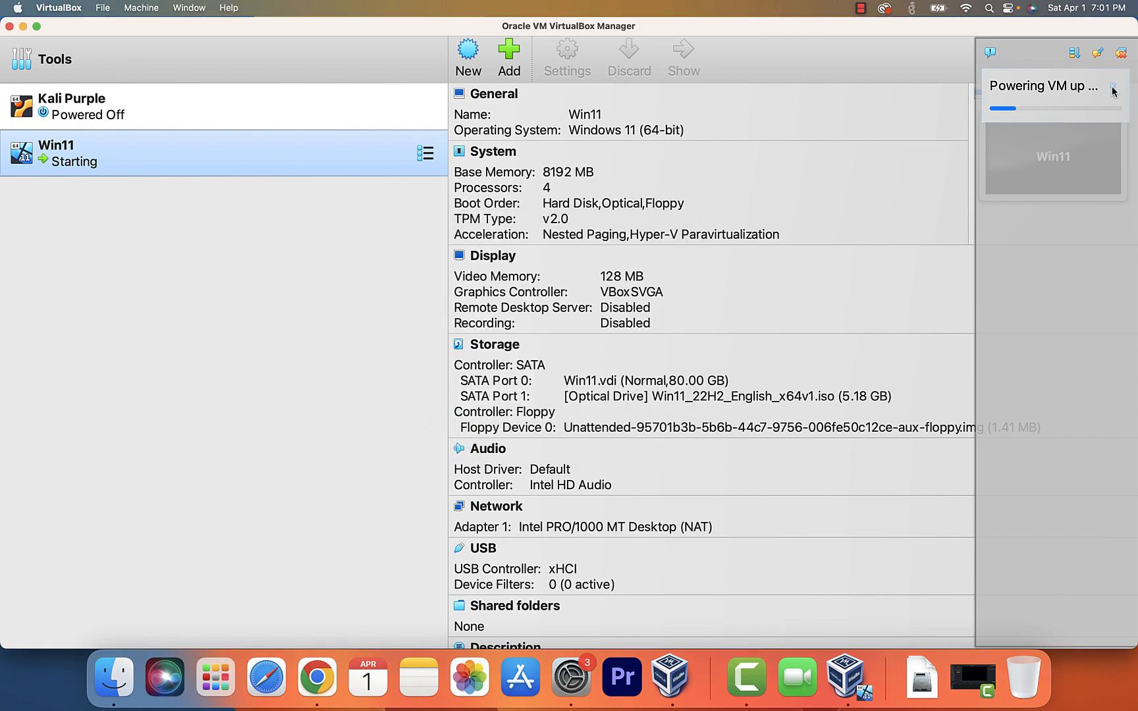
{"action": "left_click", "coordinate": [863, 676]}
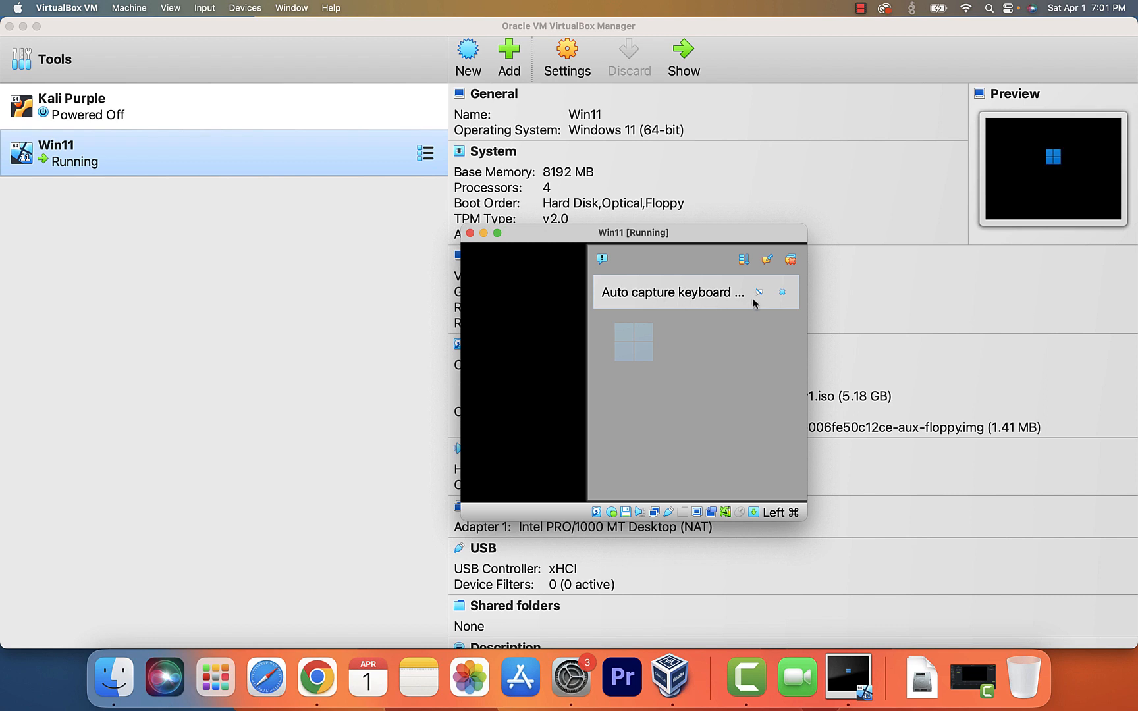
{"action": "left_click", "coordinate": [781, 293]}
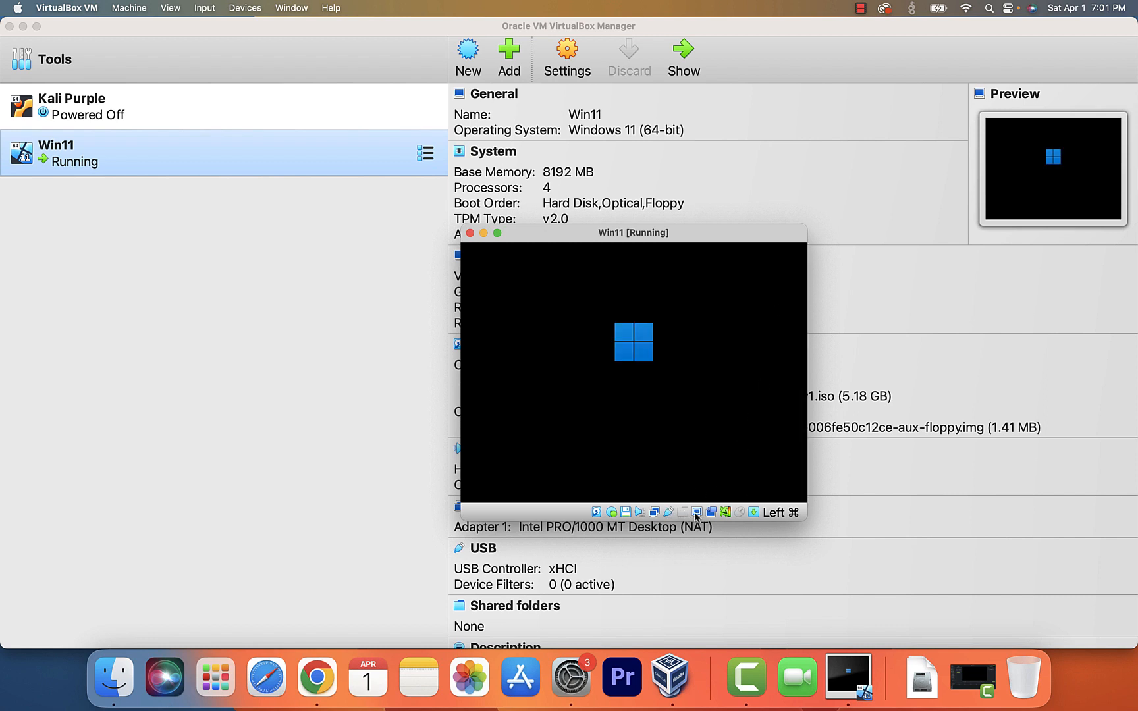
{"action": "left_click", "coordinate": [696, 516]}
{"action": "mouse_move", "coordinate": [805, 564]}
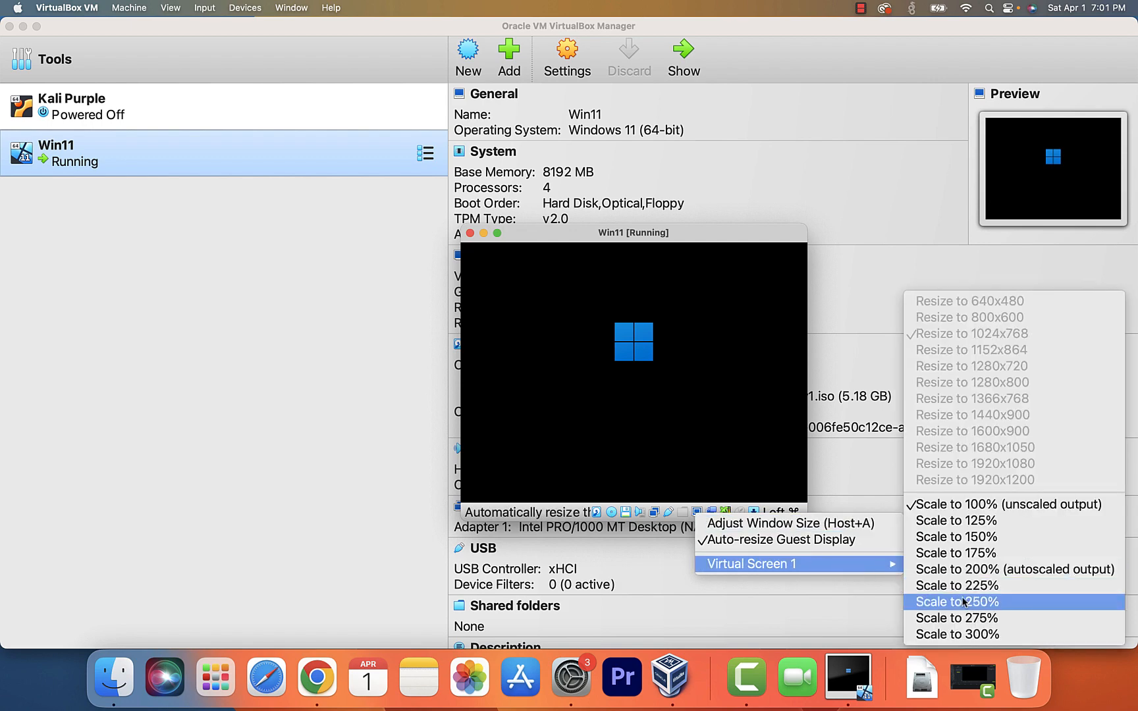
- Scale the Win11 guest display to 300%
{"action": "left_click", "coordinate": [977, 635]}
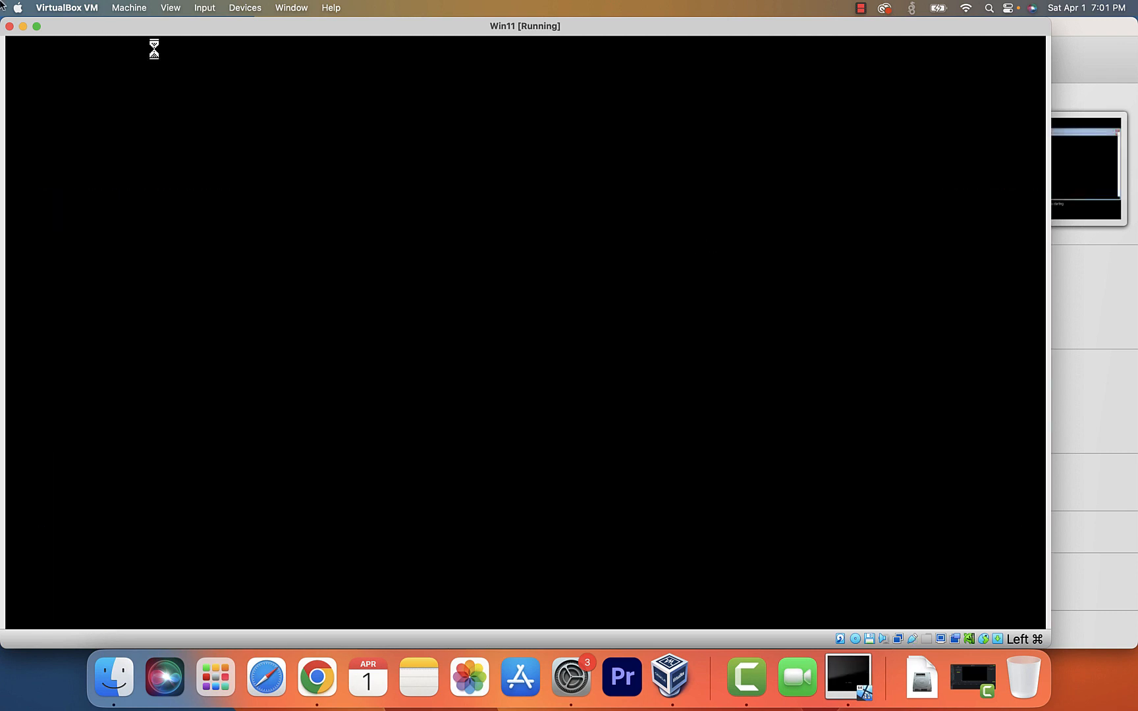
- Shift the VM window right and zoom it to full screen width while Windows boots
{"action": "left_click_drag", "start_coordinate": [71, 26], "coordinate": [122, 26]}
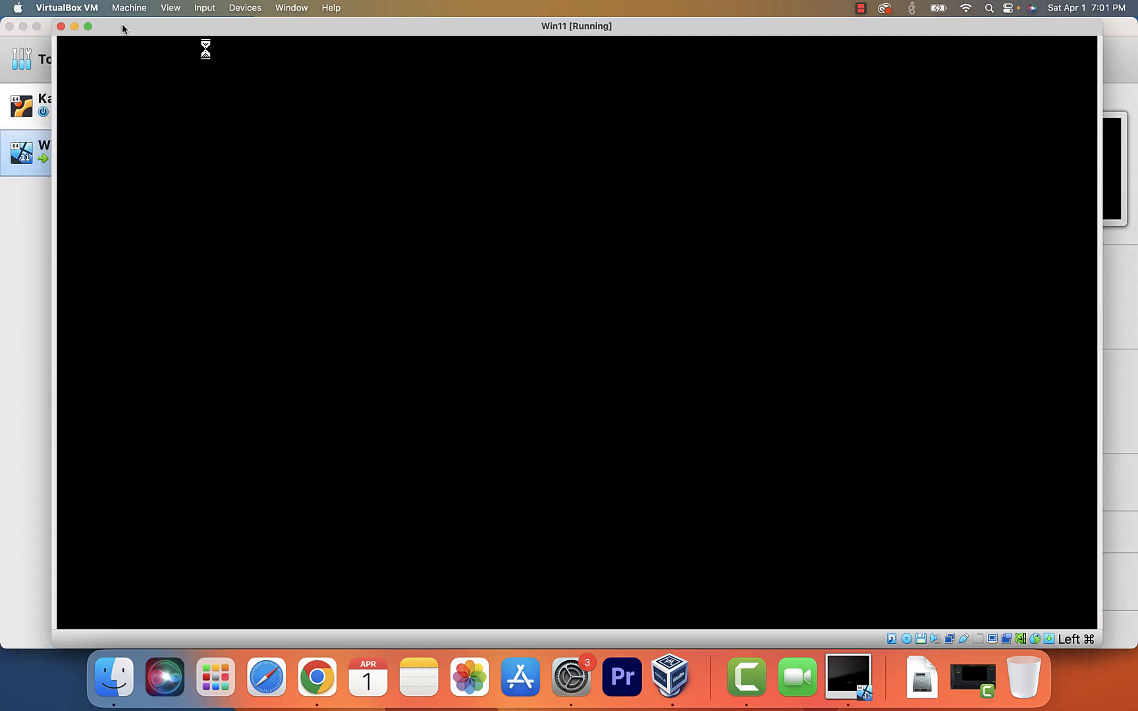
{"action": "double_click", "coordinate": [122, 26]}
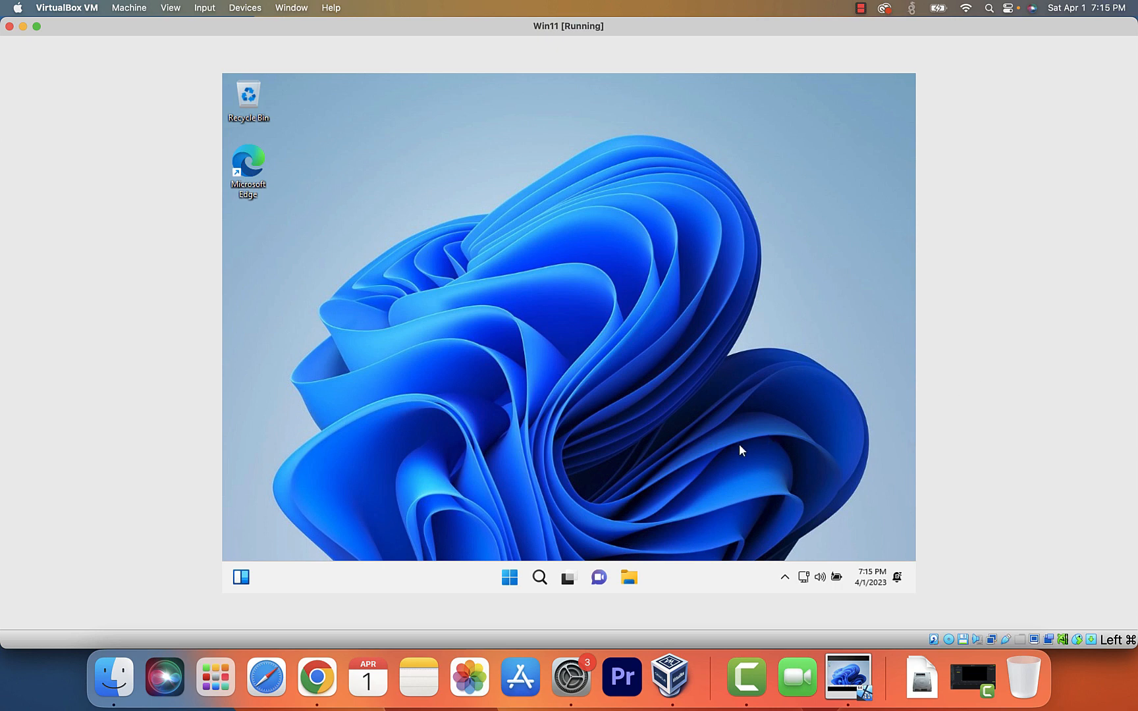
- Open, close, and reopen the Windows 11 Start menu in the guest
{"action": "left_click", "coordinate": [507, 582]}
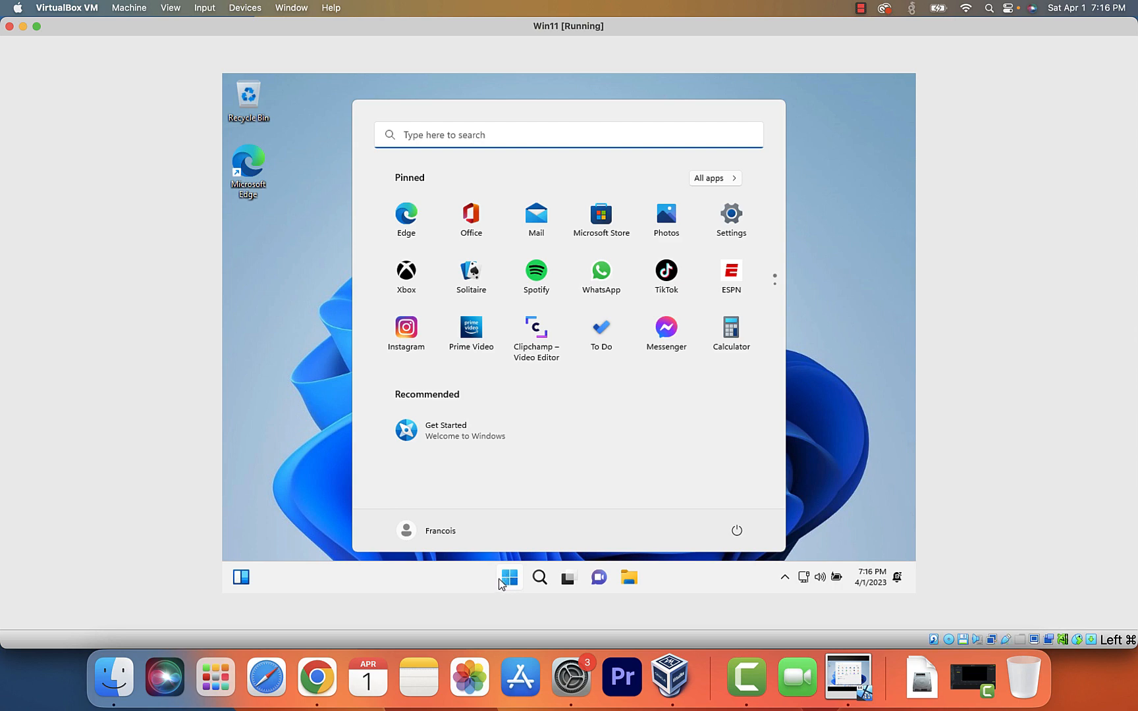
{"action": "left_click", "coordinate": [506, 581]}
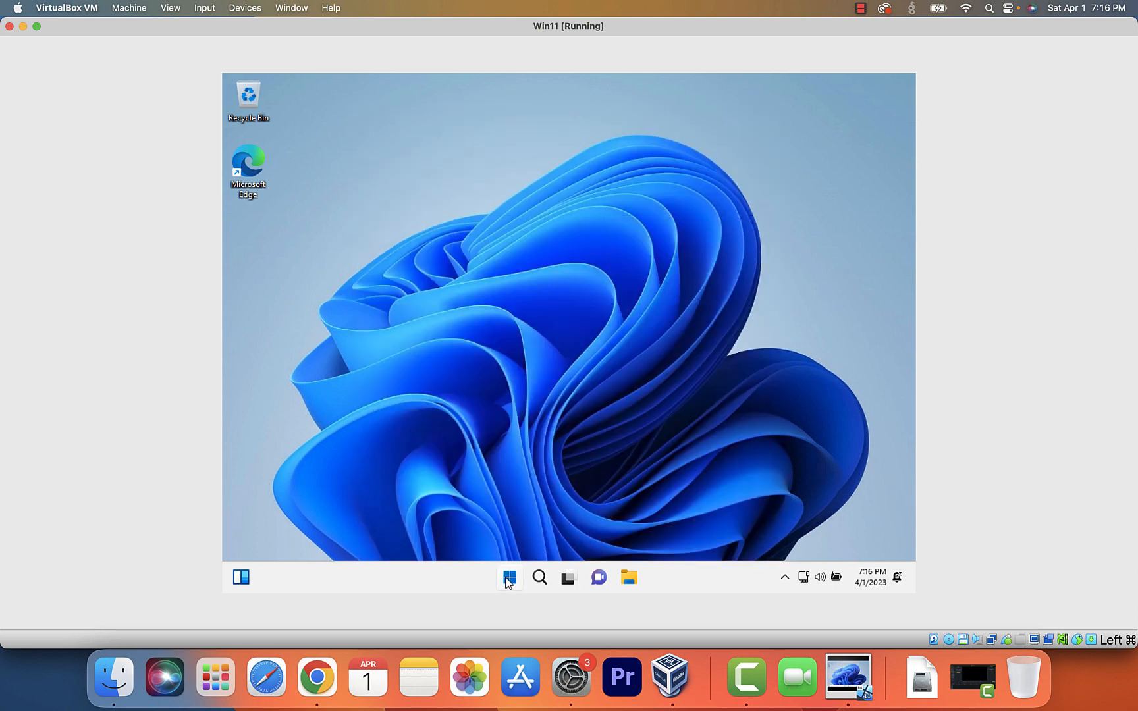
{"action": "left_click", "coordinate": [507, 581]}
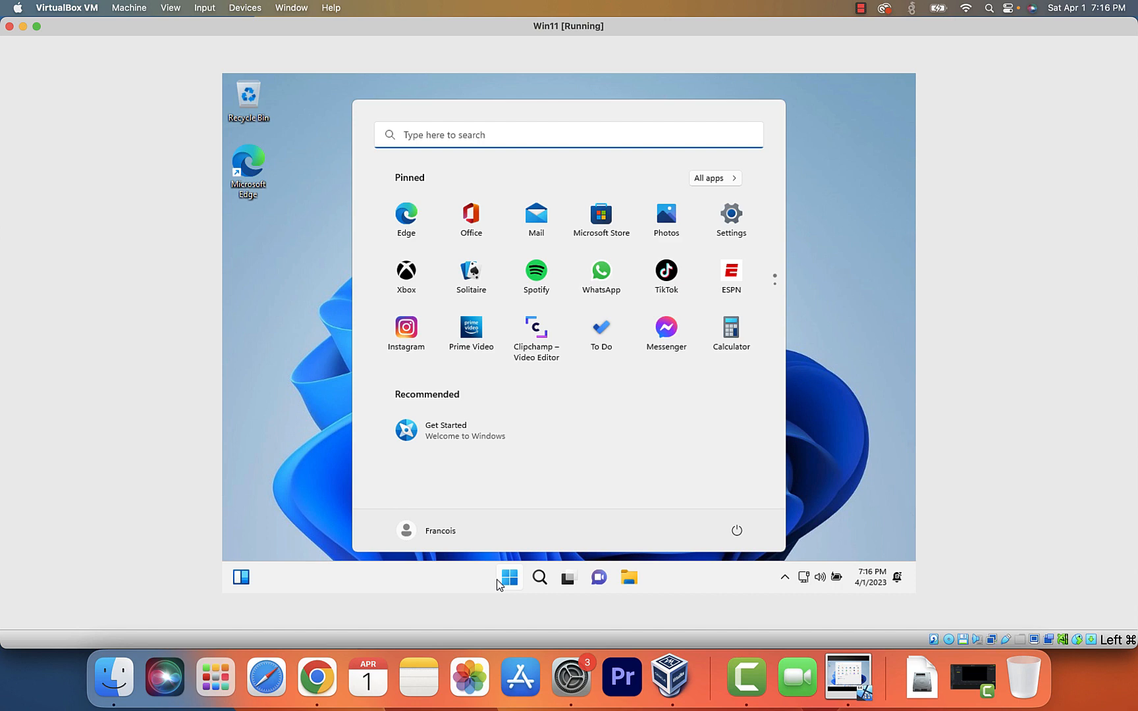
- Search the Start menu for 'cmd' and open Command Prompt from Best match
{"action": "left_click", "coordinate": [611, 143]}
{"action": "type", "text": "cmd"}
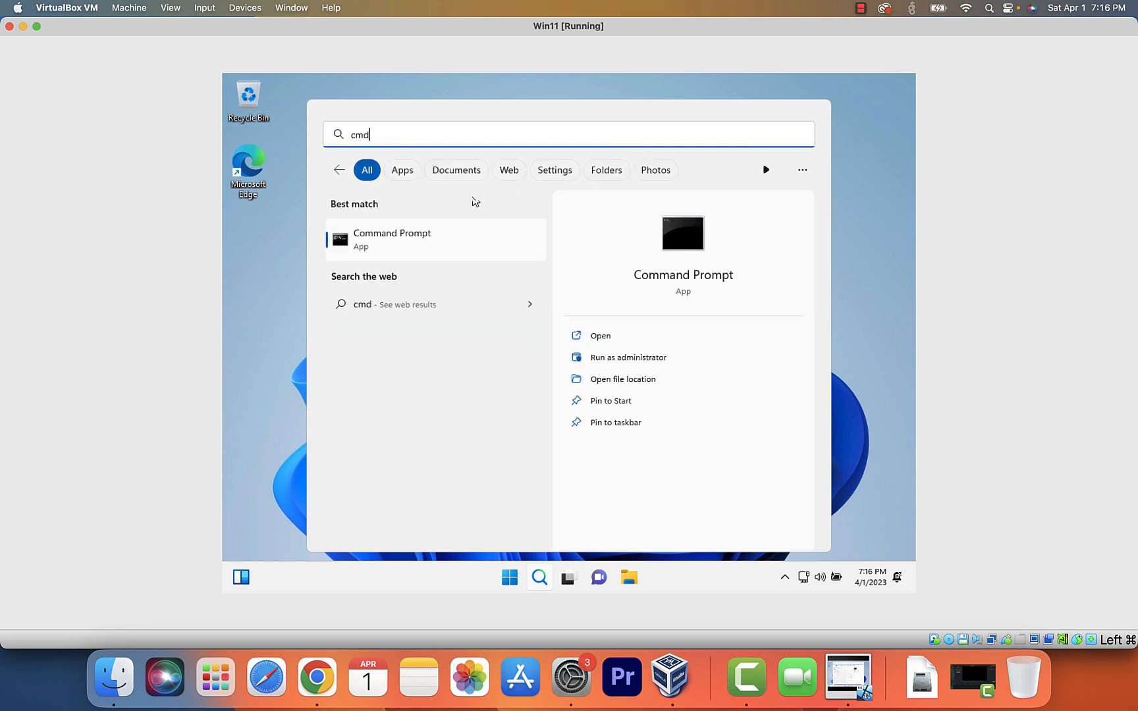
{"action": "left_click", "coordinate": [452, 240]}
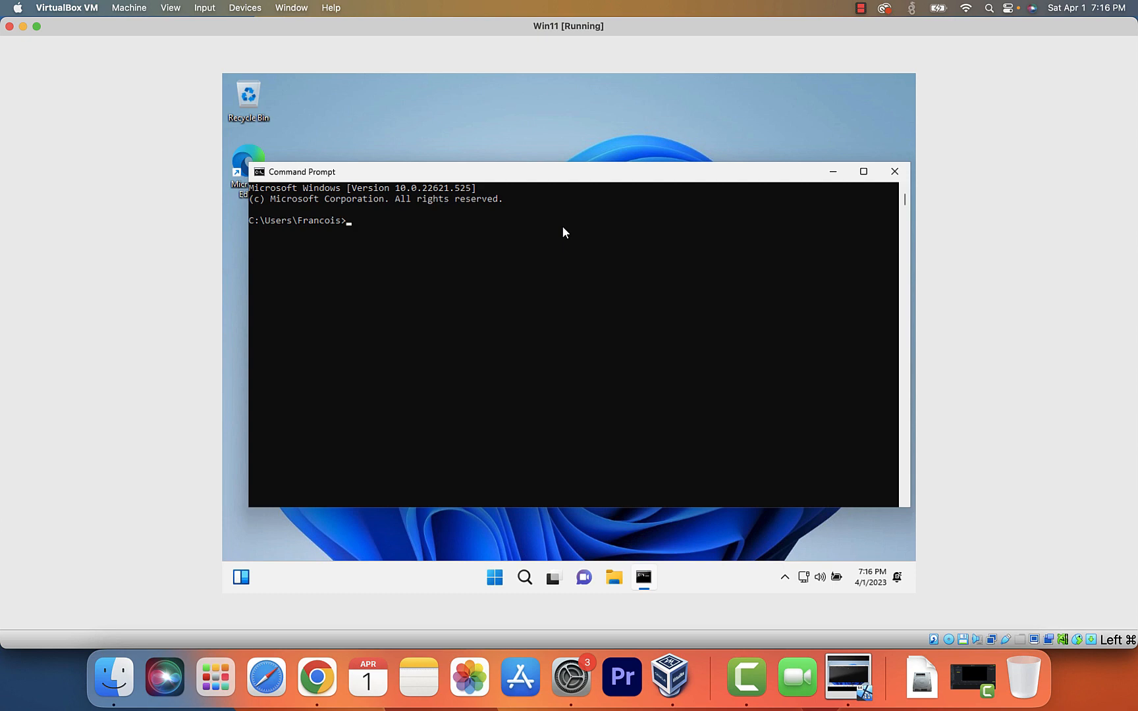
- Run ipconfig and copy the guest's IPv4 address 10.0.2.15
{"action": "type", "text": "ipconfig"}
{"action": "key", "text": "Return"}
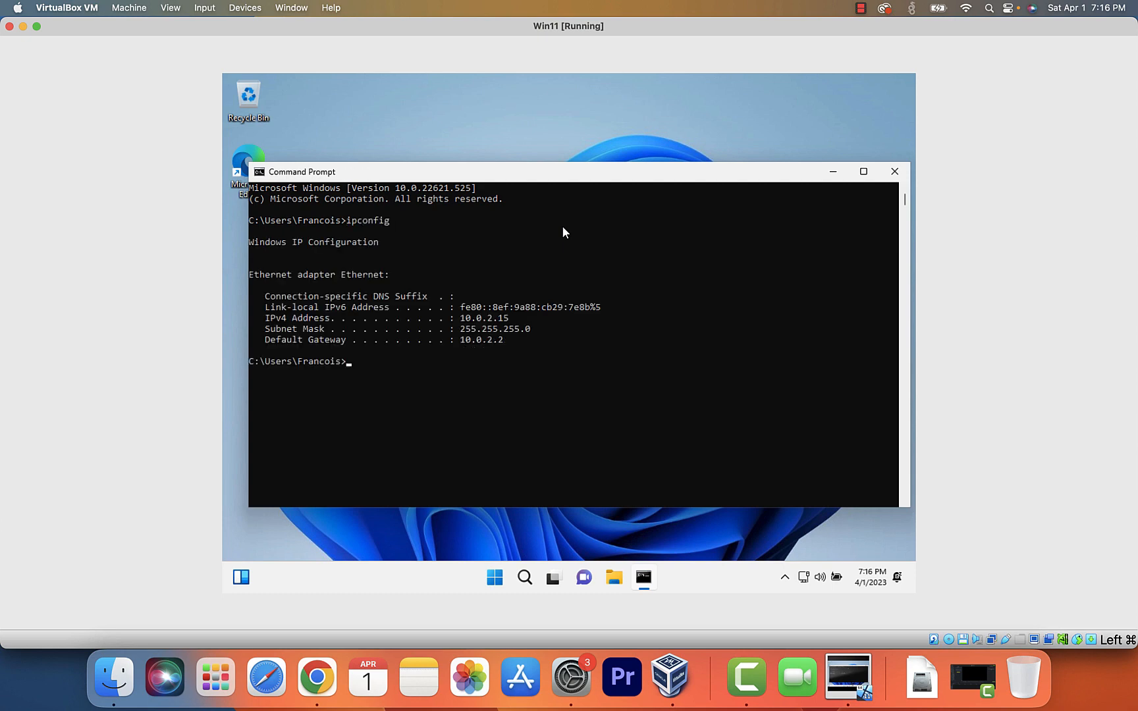
{"action": "left_click_drag", "start_coordinate": [520, 319], "coordinate": [460, 321]}
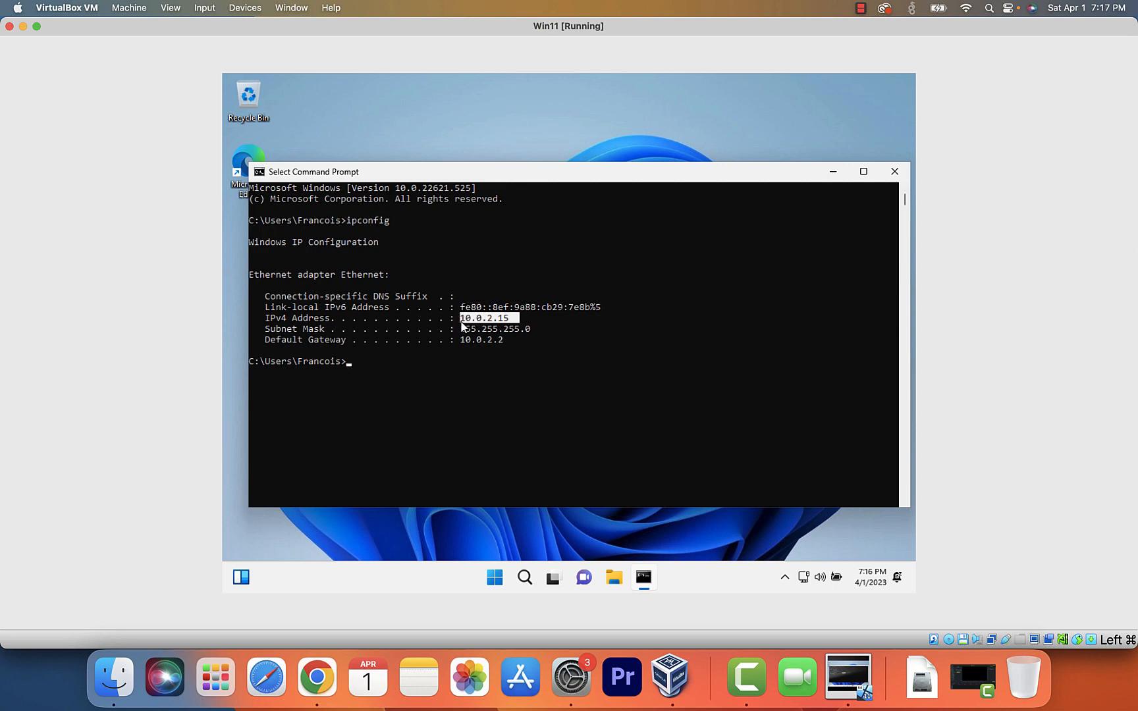
{"action": "key", "text": "ctrl+c"}
- Ping google.com to confirm 0% loss, then close Command Prompt
{"action": "type", "text": "ping goo"}
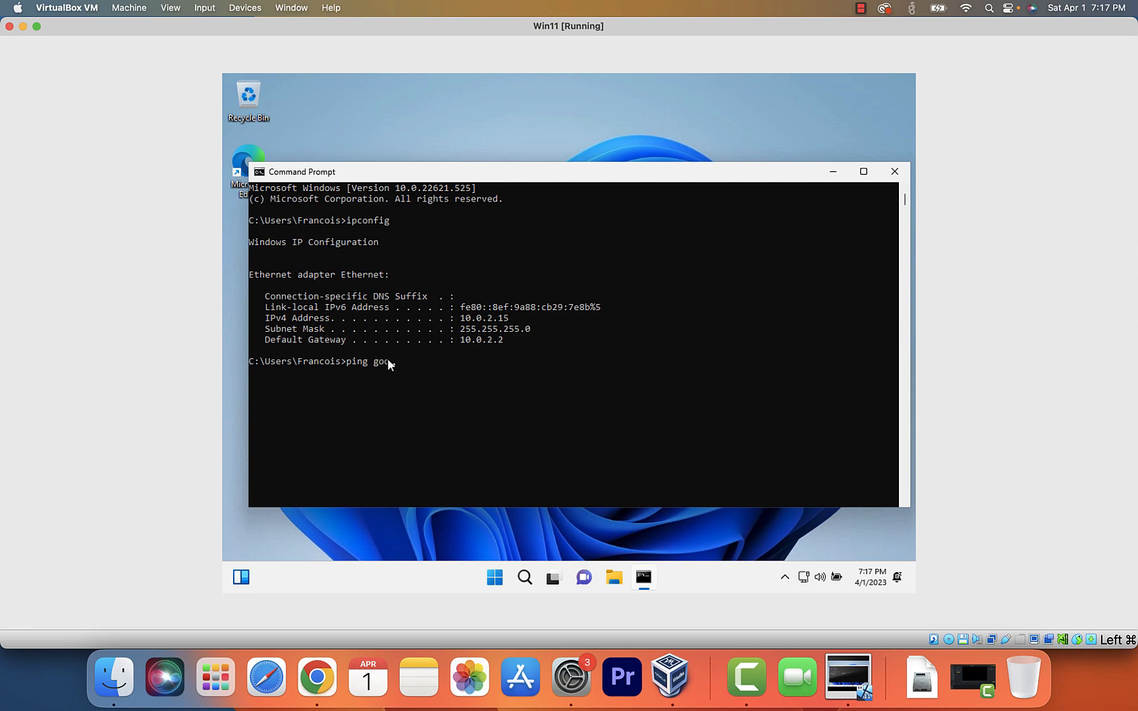
{"action": "type", "text": "gle.com"}
{"action": "key", "text": "Return"}
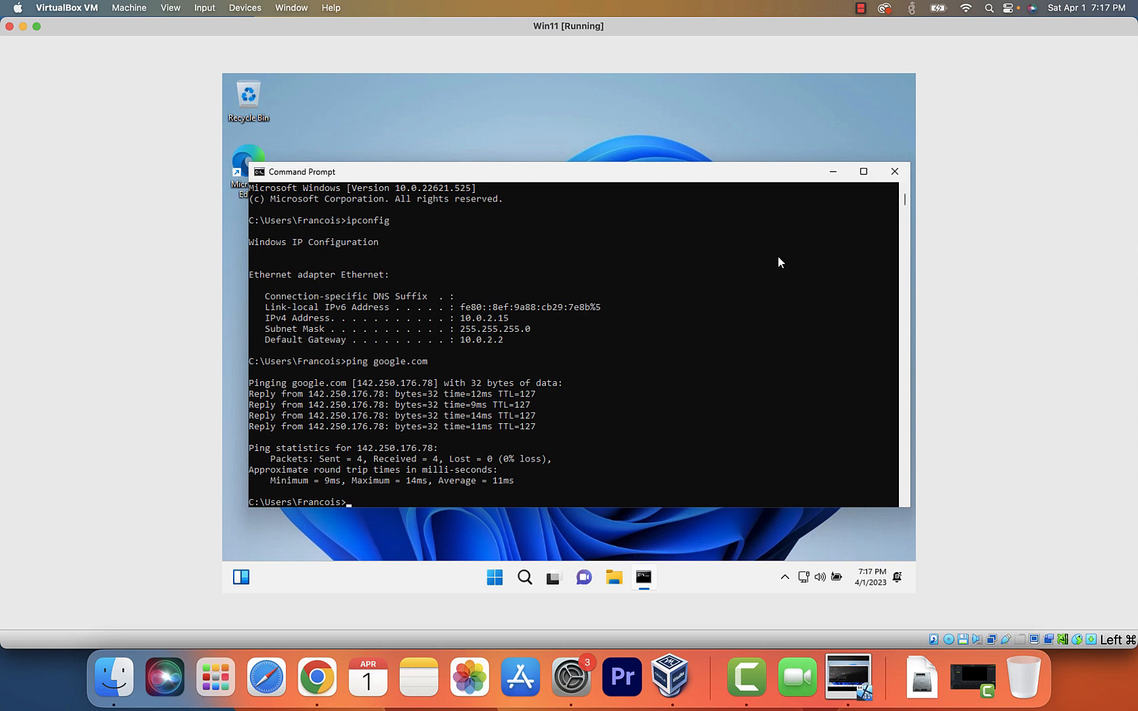
{"action": "left_click", "coordinate": [893, 172]}
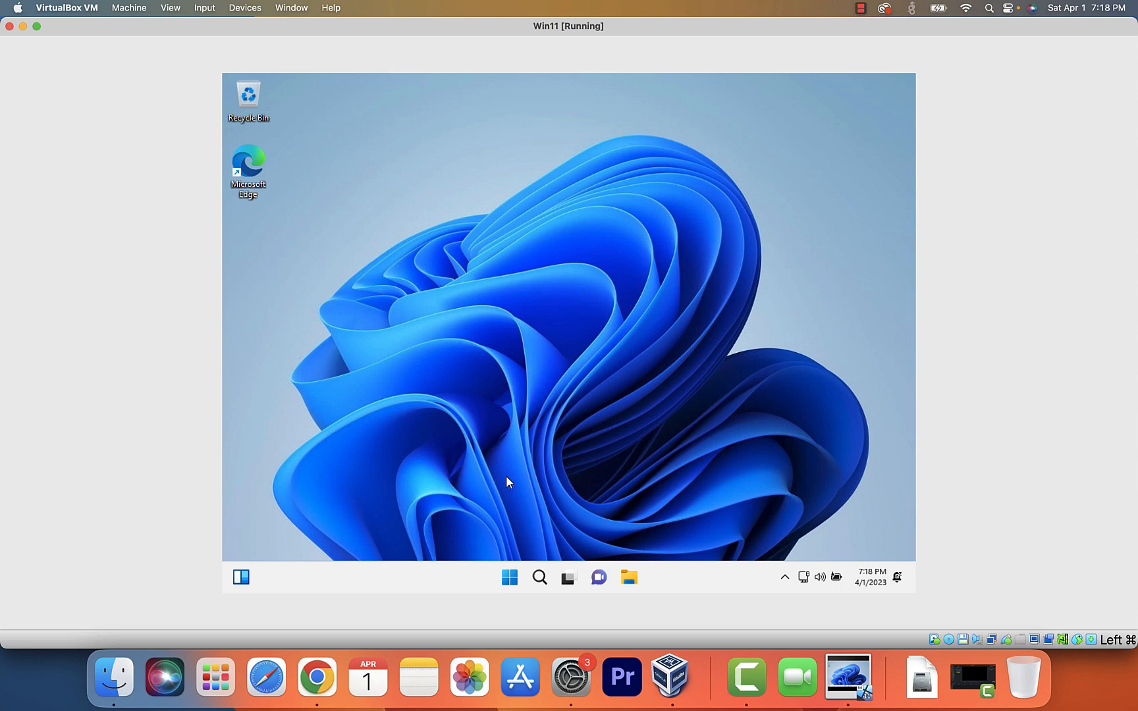
{"action": "left_click", "coordinate": [509, 577]}
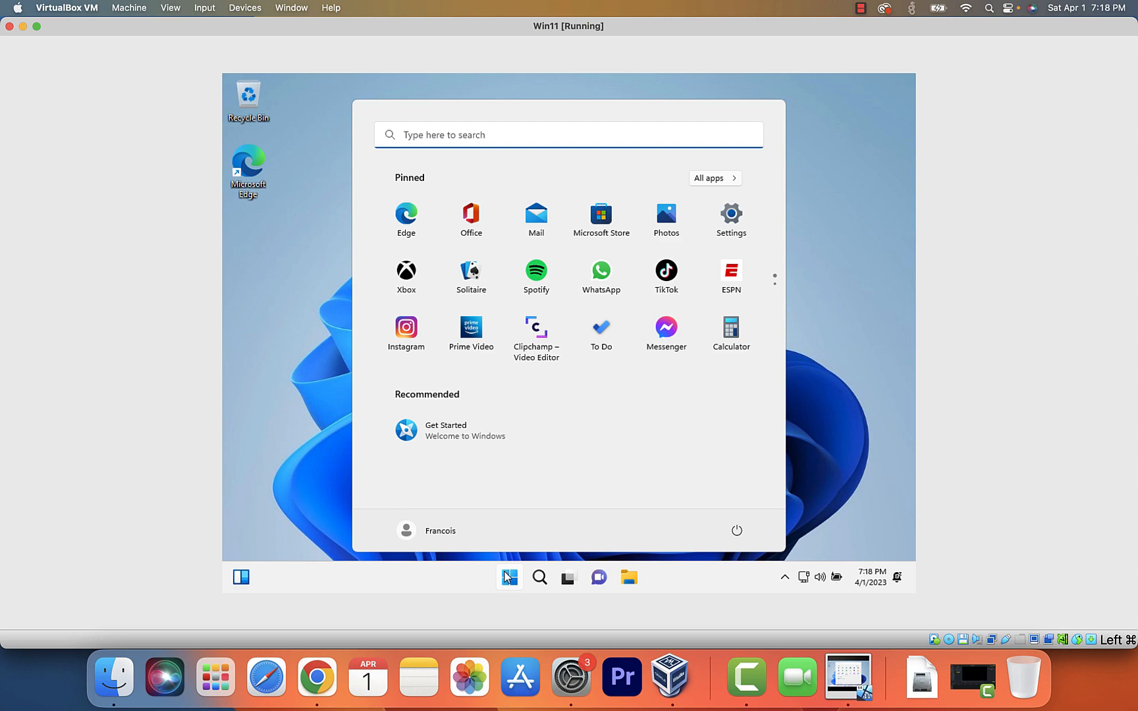
{"action": "left_click", "coordinate": [507, 576]}
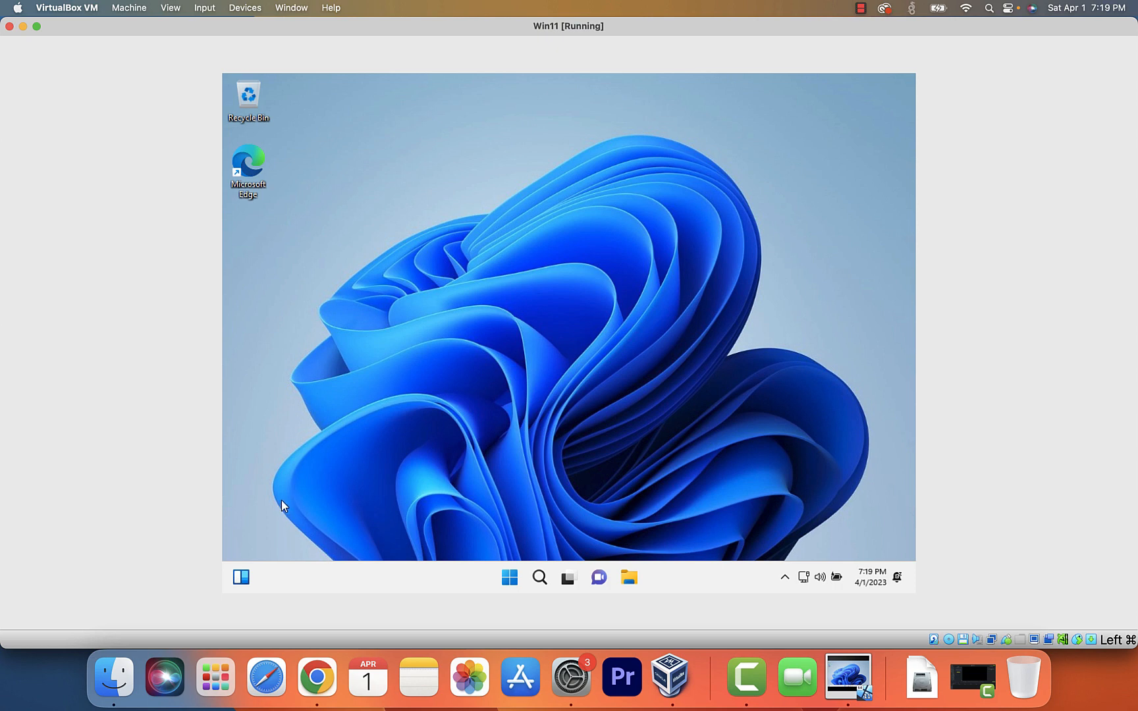
{"action": "left_click", "coordinate": [247, 577]}
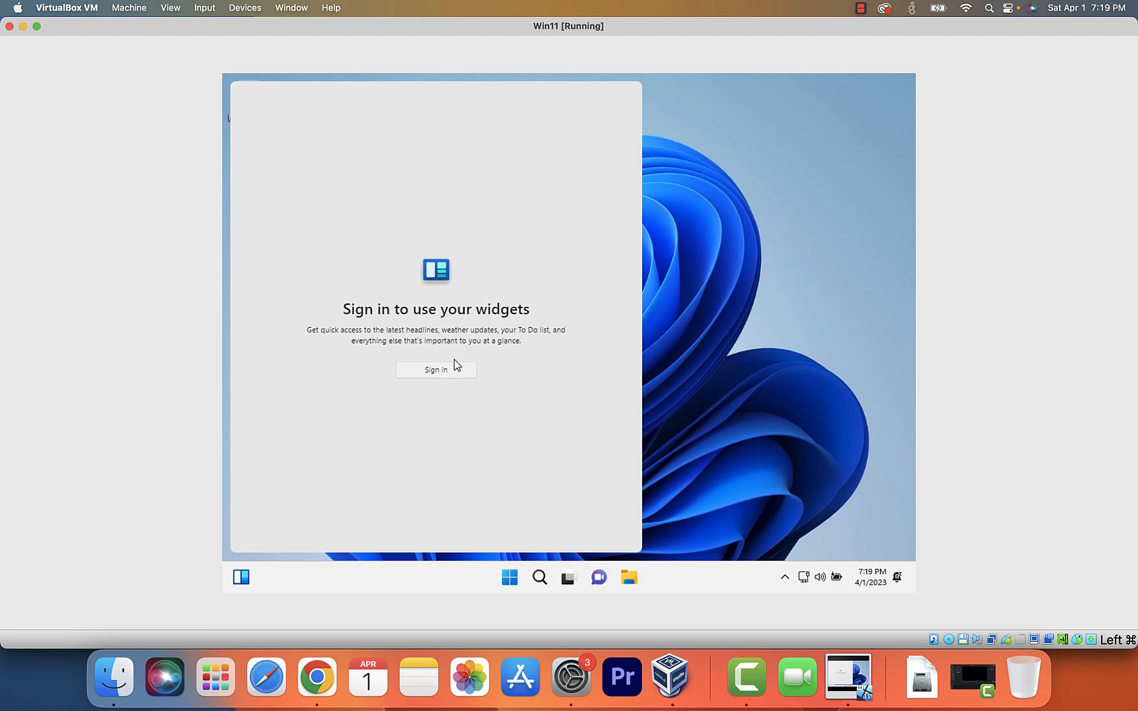
{"action": "left_click", "coordinate": [821, 265]}
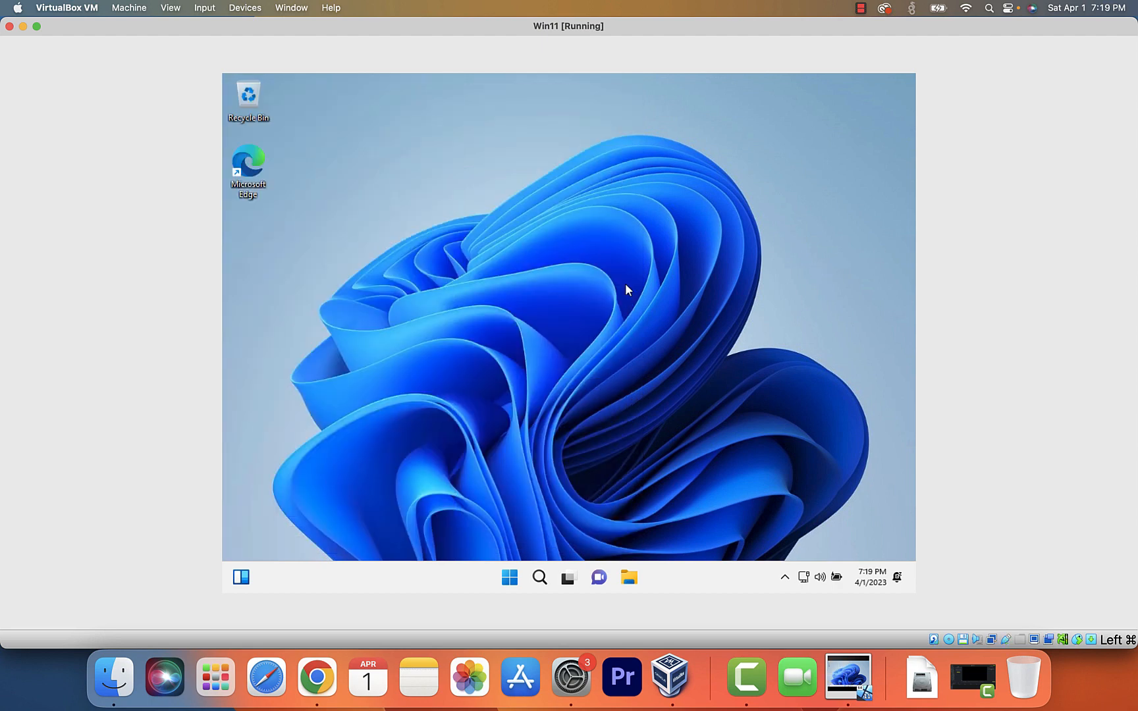